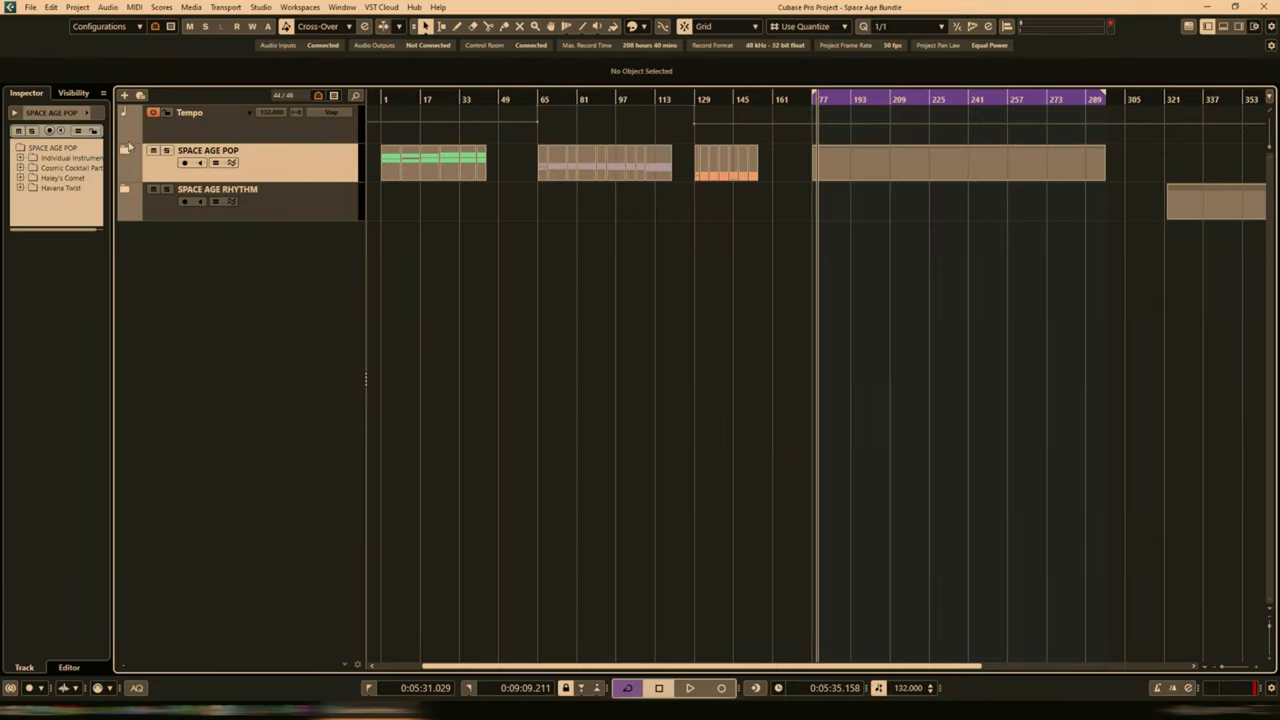
# Expand the SPACE AGE POP folder and open the Kontakt instrument of the SAP: Upright Bass track
pyautogui.click(125, 149)
pyautogui.click(340, 242)
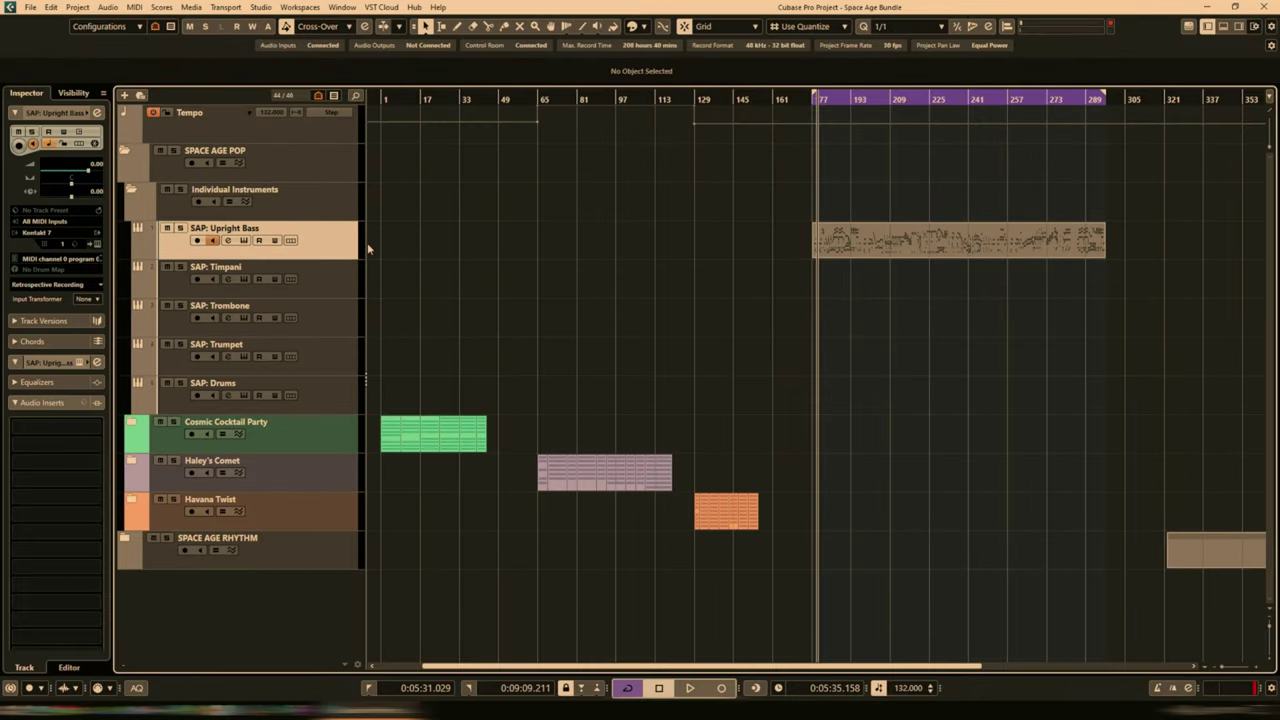
pyautogui.hotkey('ctrl', 'e')
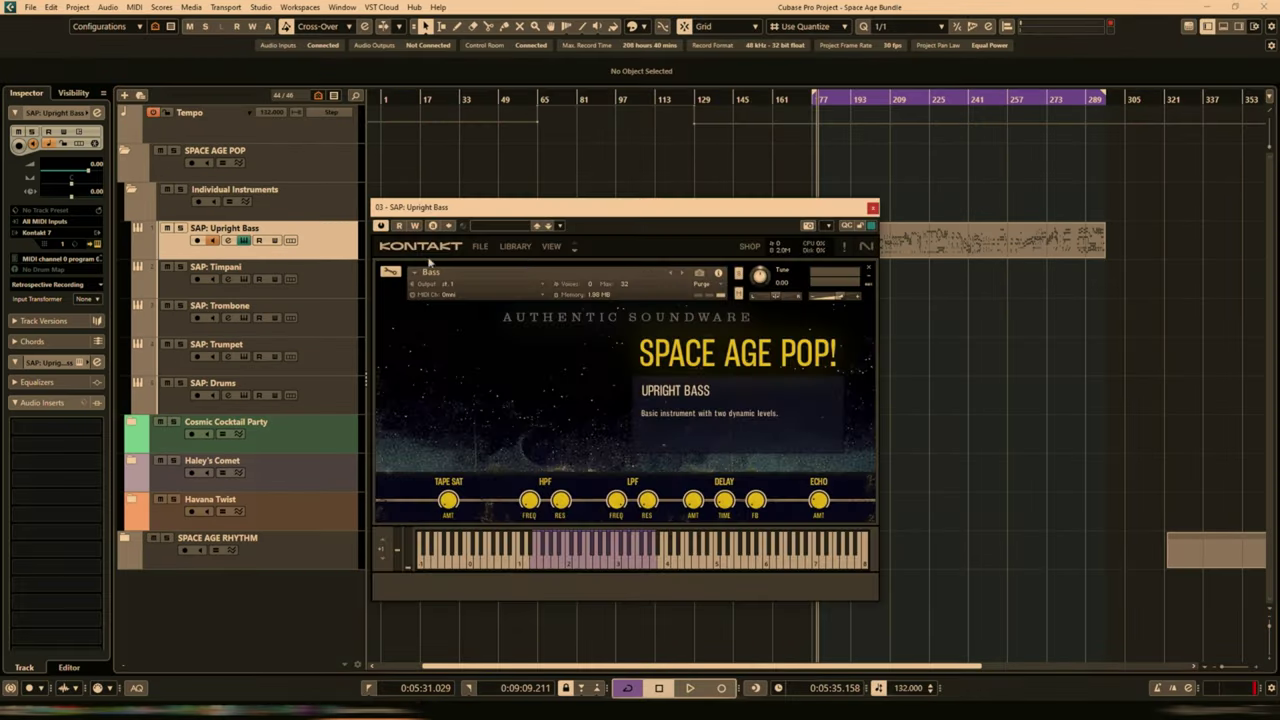
# Load the Bass.nki patch from Space Age Pop's Basic Instruments folder into the Upright Bass track's Kontakt
pyautogui.click(480, 246)
pyautogui.click(487, 280)
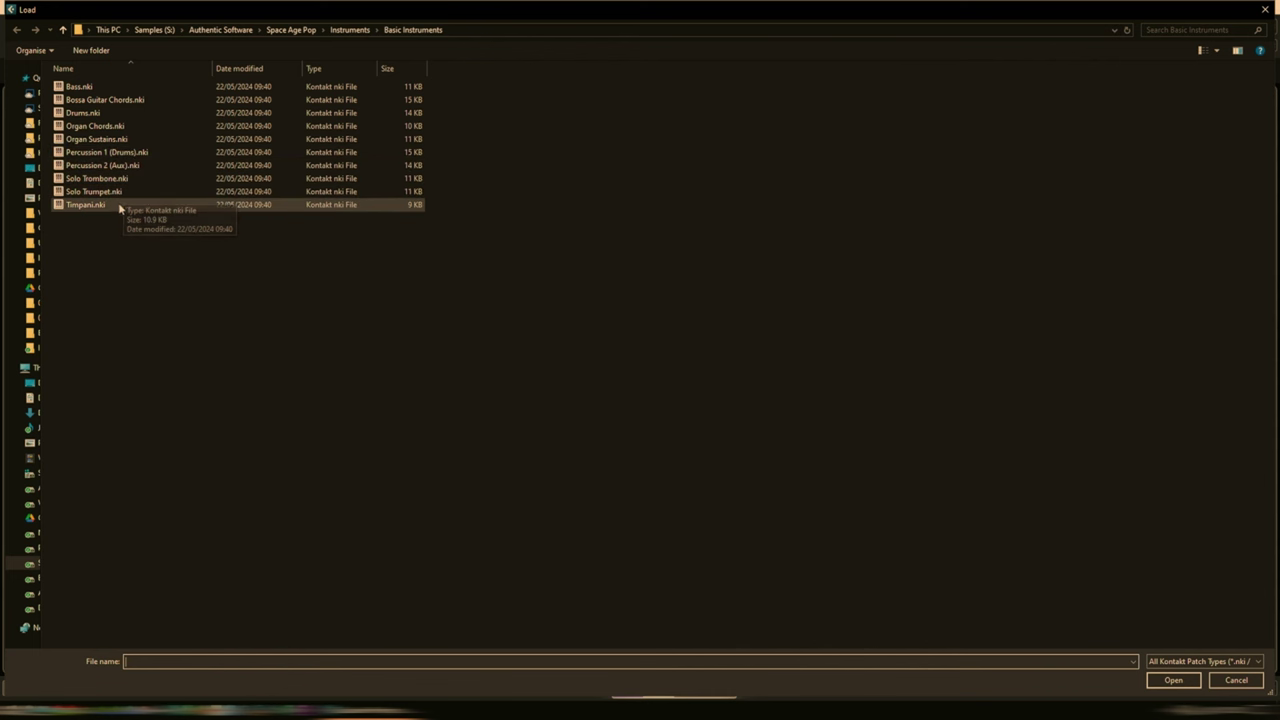
pyautogui.click(80, 88)
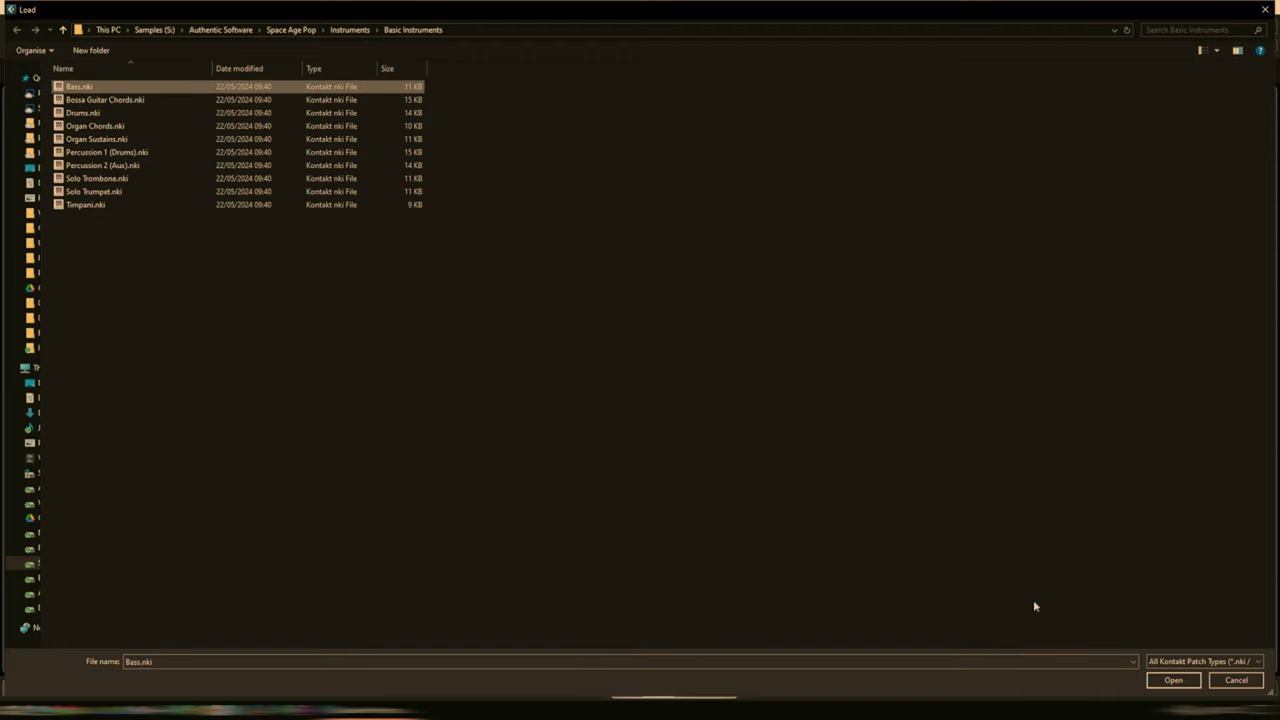
pyautogui.click(1166, 683)
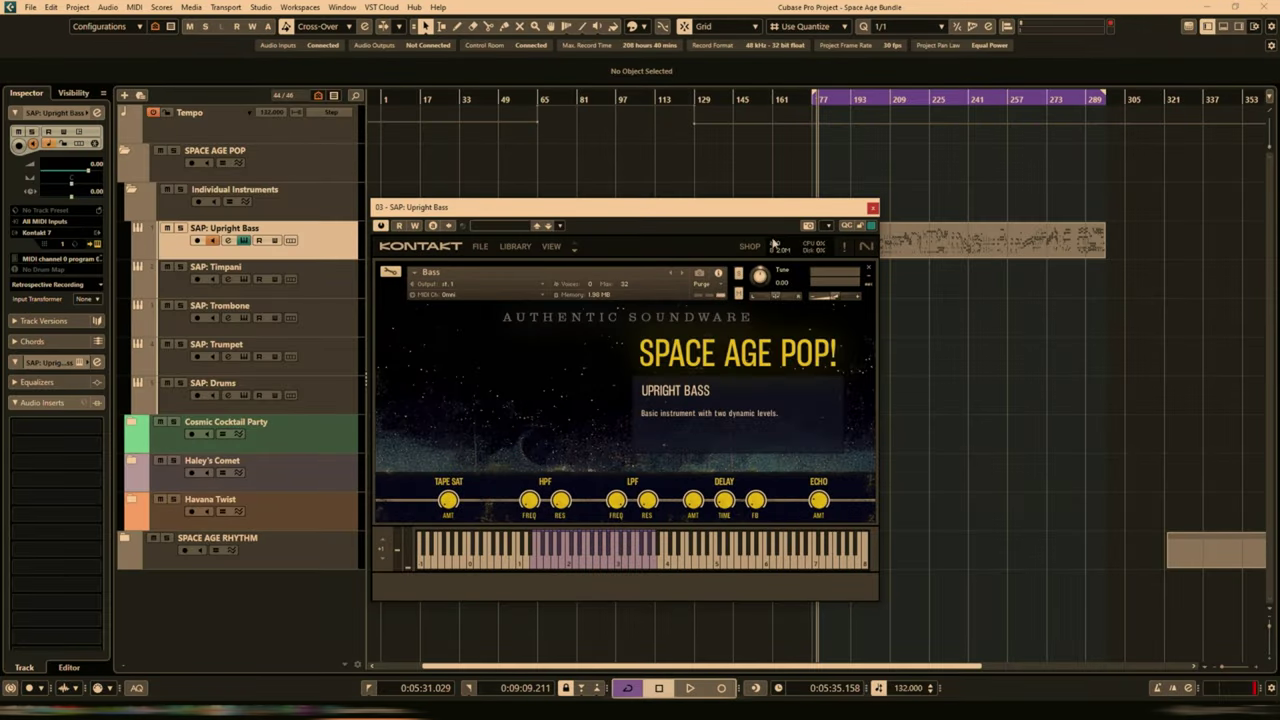
# Move the Kontakt window off the Upright Bass MIDI part, solo the track and play back the part
pyautogui.moveTo(764, 214); pyautogui.dragTo(616, 199)
pyautogui.click(907, 252)
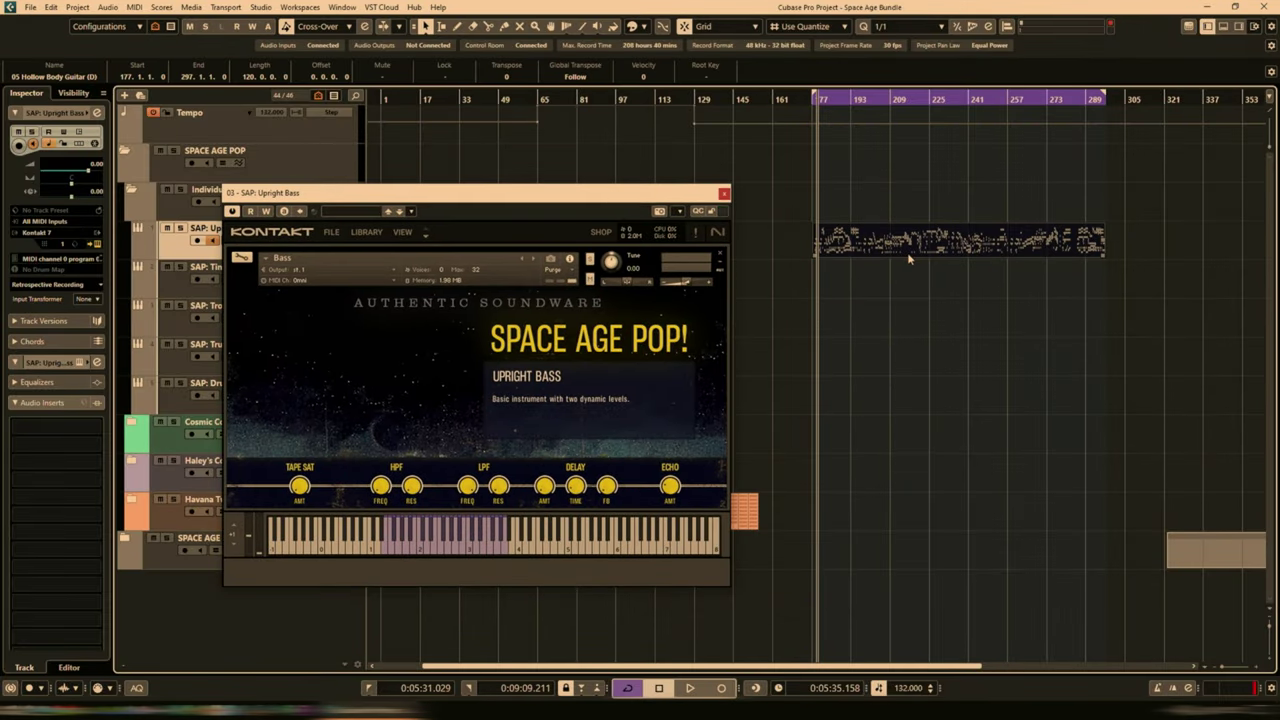
pyautogui.click(181, 229)
pyautogui.press('space')
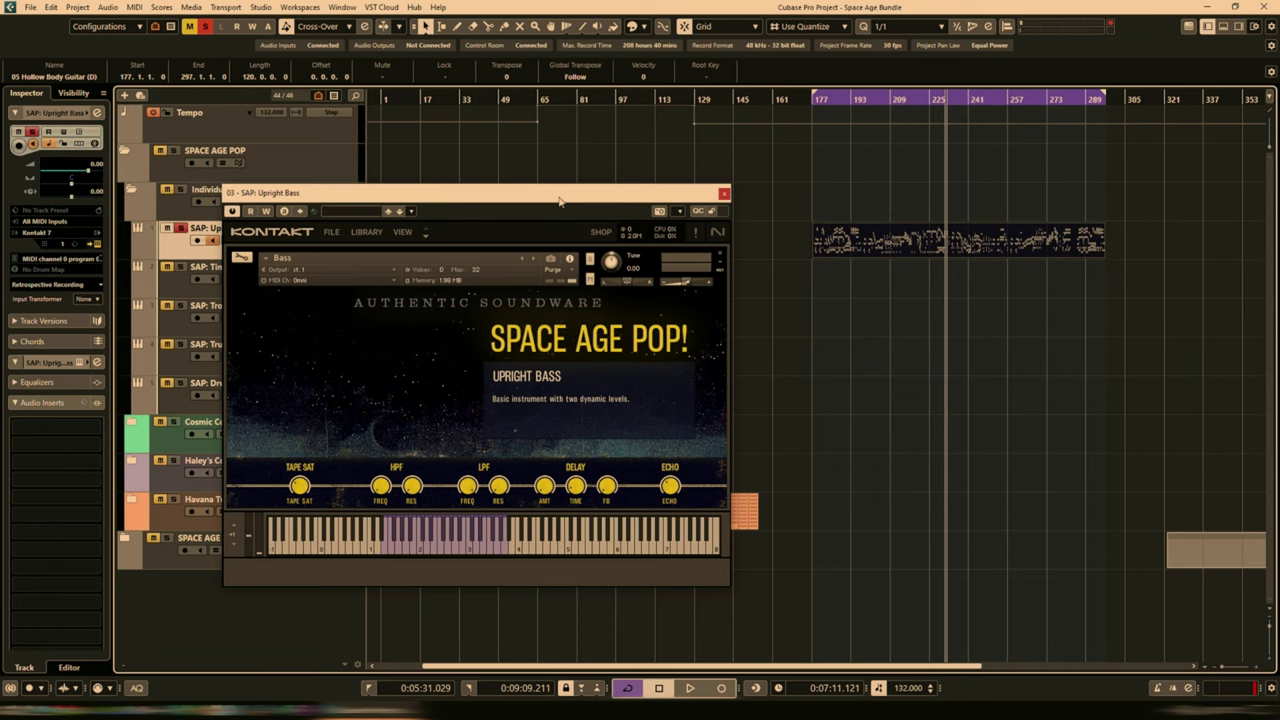
# Monitor the SAP: Timpani track to audition its Kontakt patch, and close the open instrument windows
pyautogui.moveTo(560, 201); pyautogui.dragTo(666, 218)
pyautogui.click(176, 291)
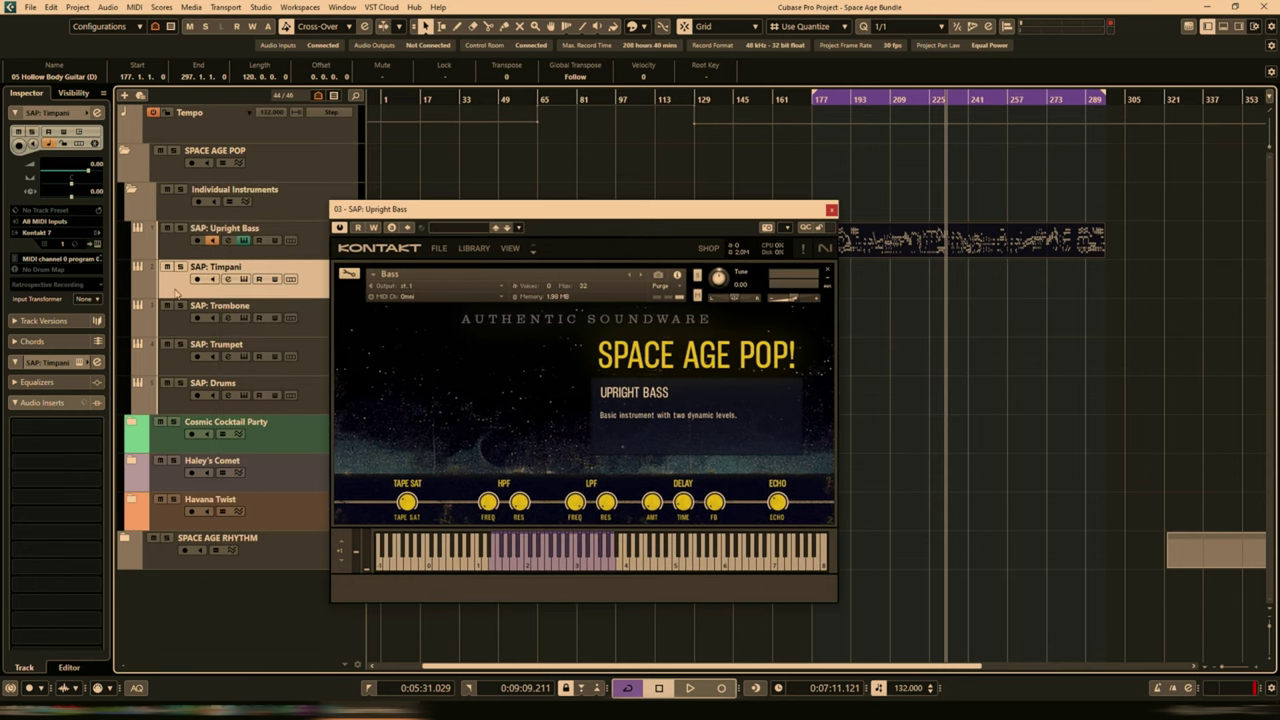
pyautogui.click(213, 279)
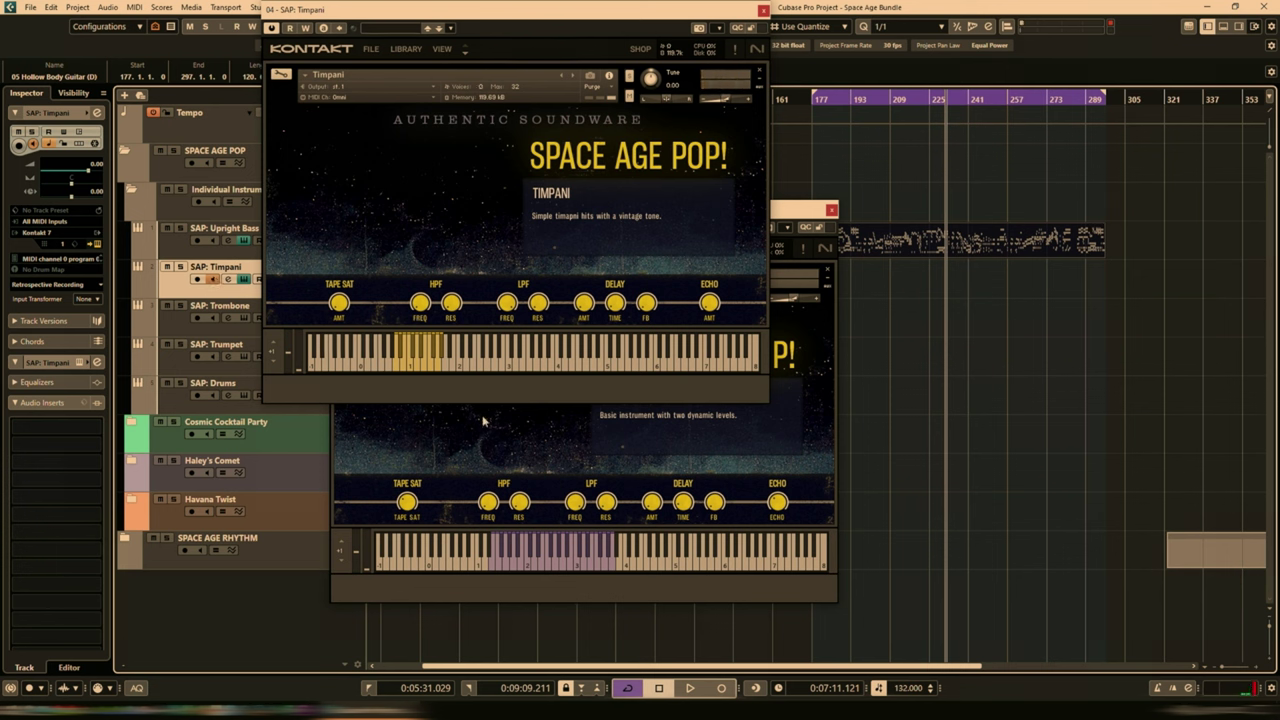
pyautogui.click(618, 226)
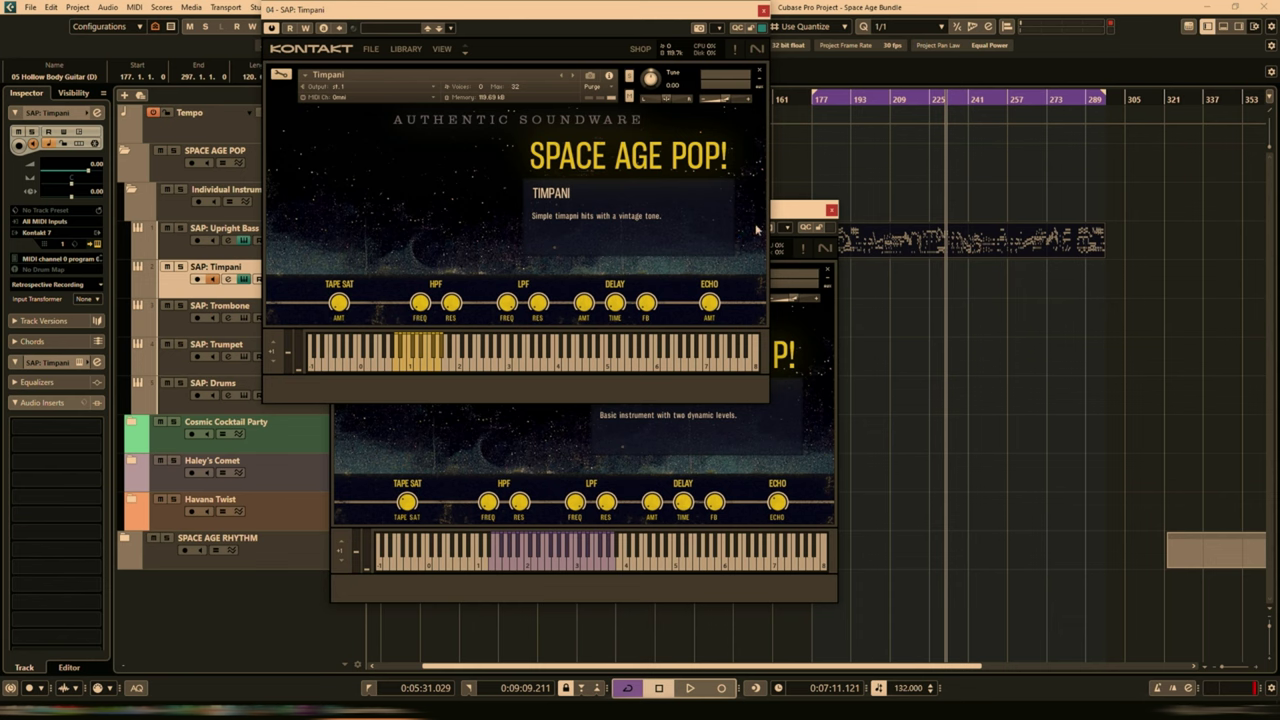
pyautogui.click(832, 211)
pyautogui.click(832, 211)
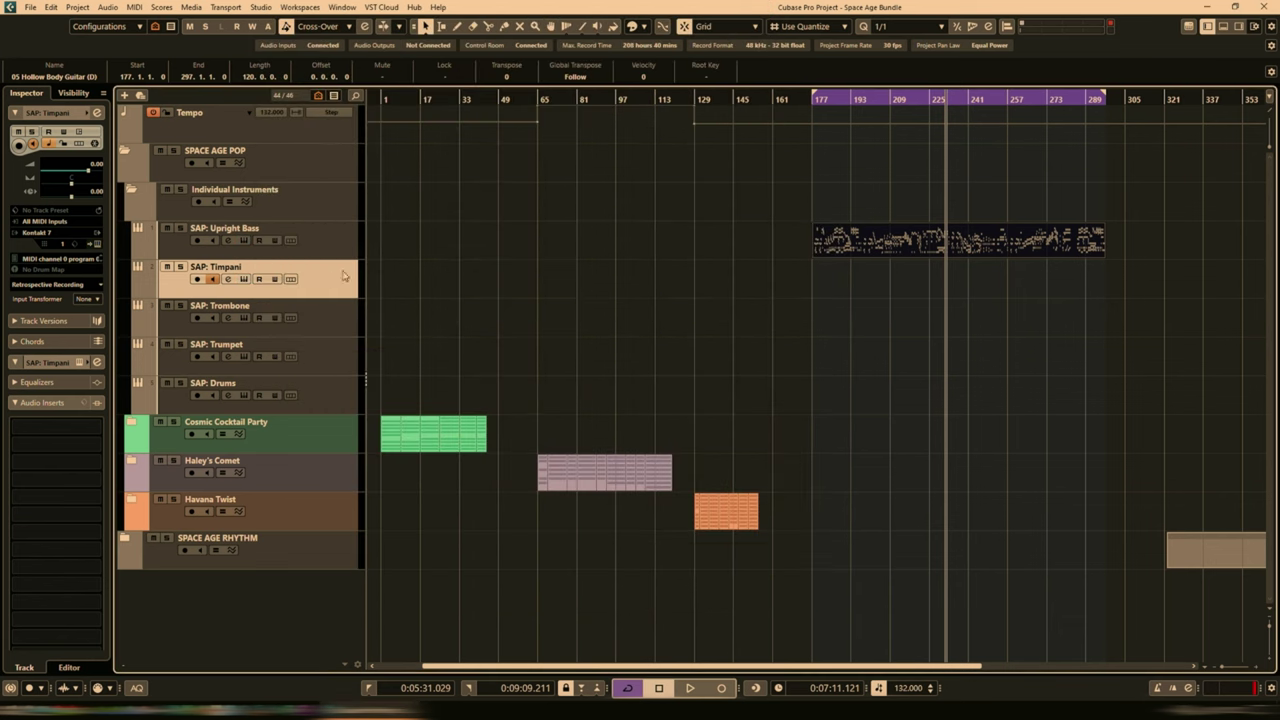
# Open the SAP: Trombone track's Kontakt instrument and audition notes in its playable range
pyautogui.click(328, 330)
pyautogui.click(243, 317)
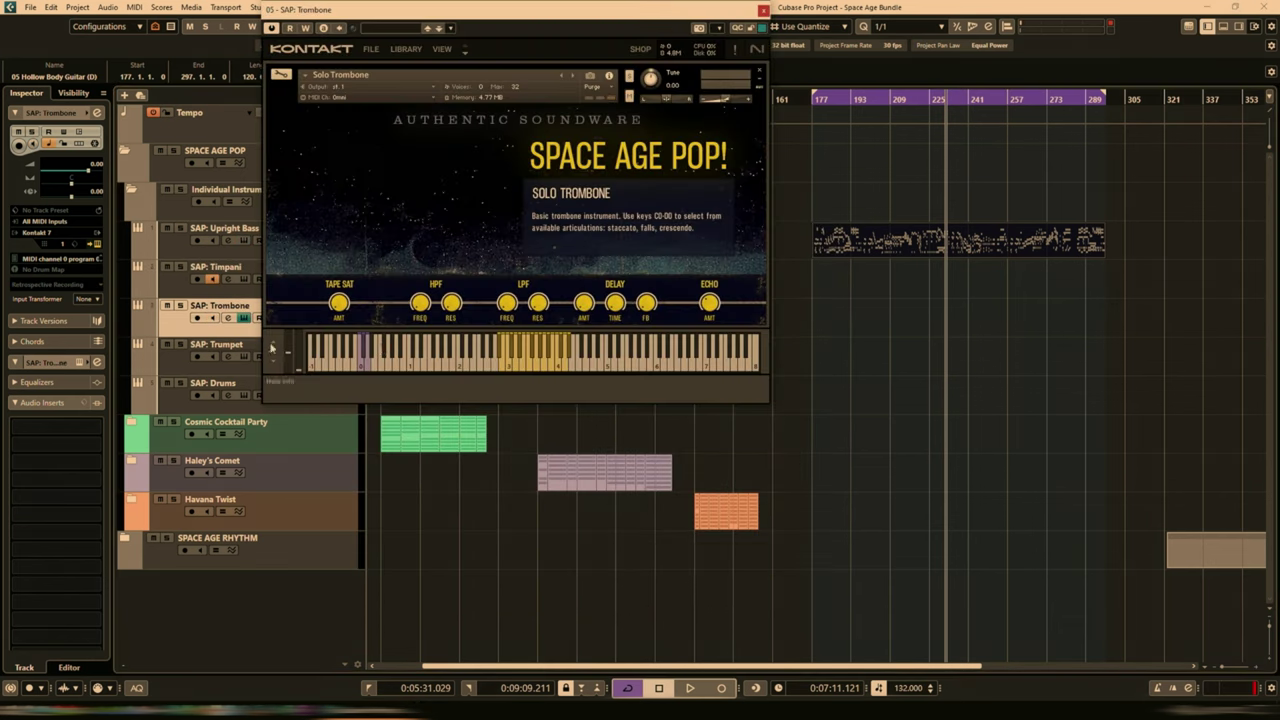
pyautogui.click(215, 267)
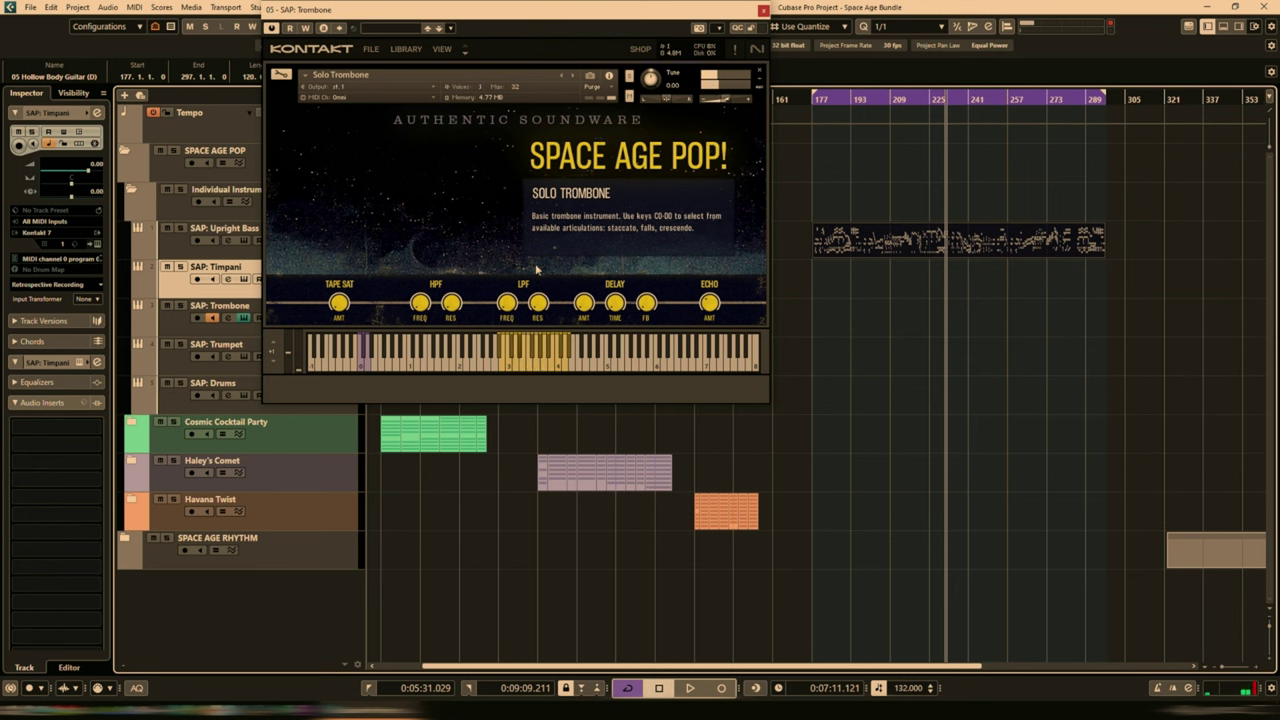
pyautogui.click(541, 369)
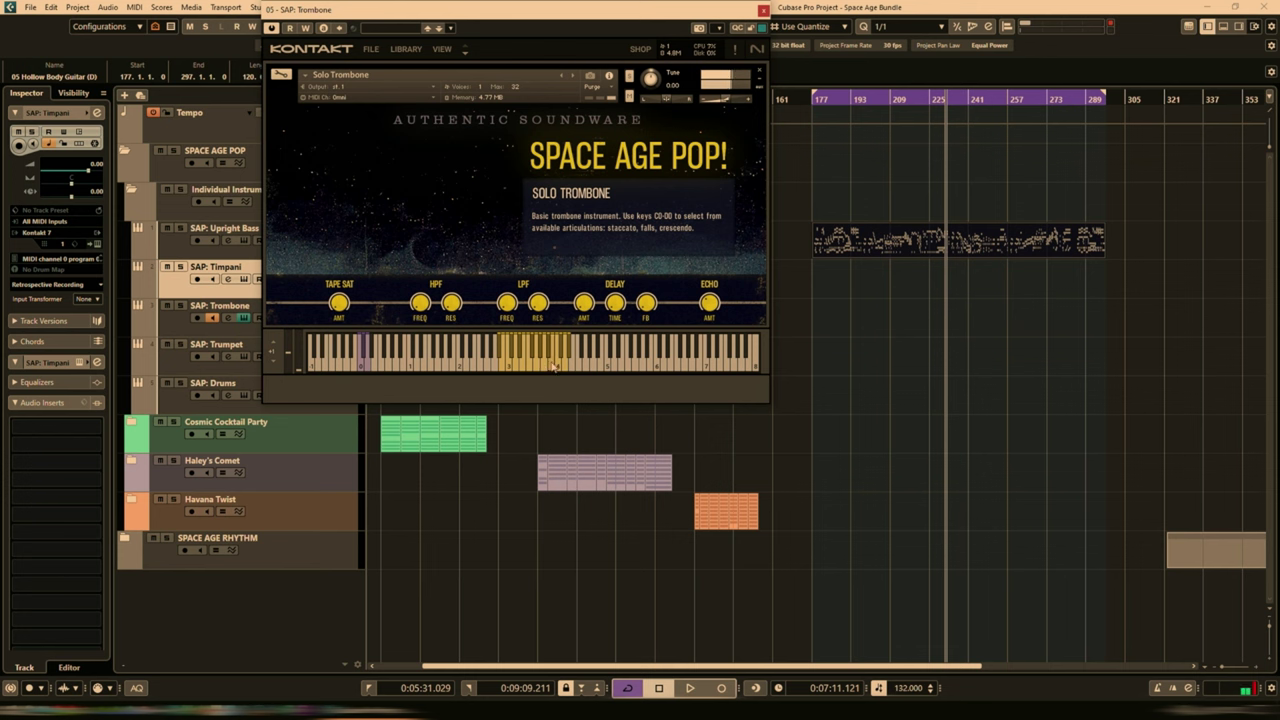
pyautogui.click(553, 367)
# Try the Solo Trombone's articulation keyswitches from C0 to D0 and close its instrument window
pyautogui.click(360, 365)
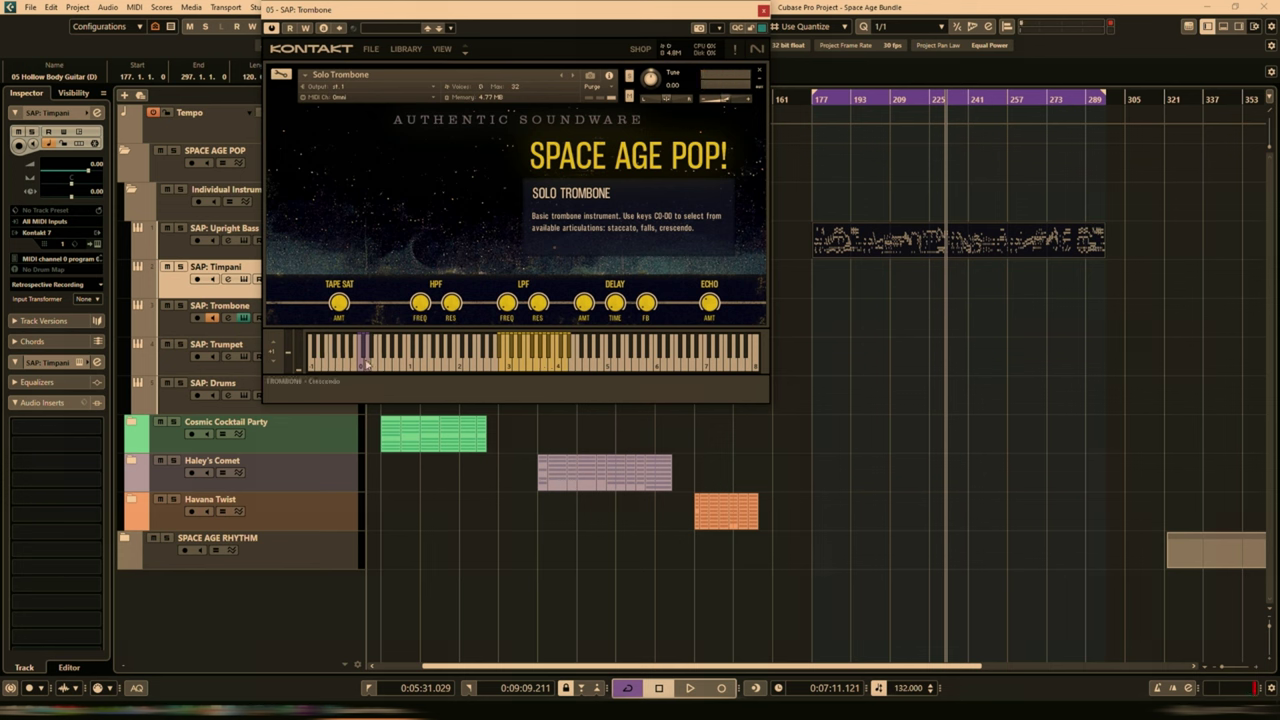
pyautogui.click(364, 366)
pyautogui.click(365, 357)
pyautogui.click(368, 362)
pyautogui.hotkey('ctrl', 'w')
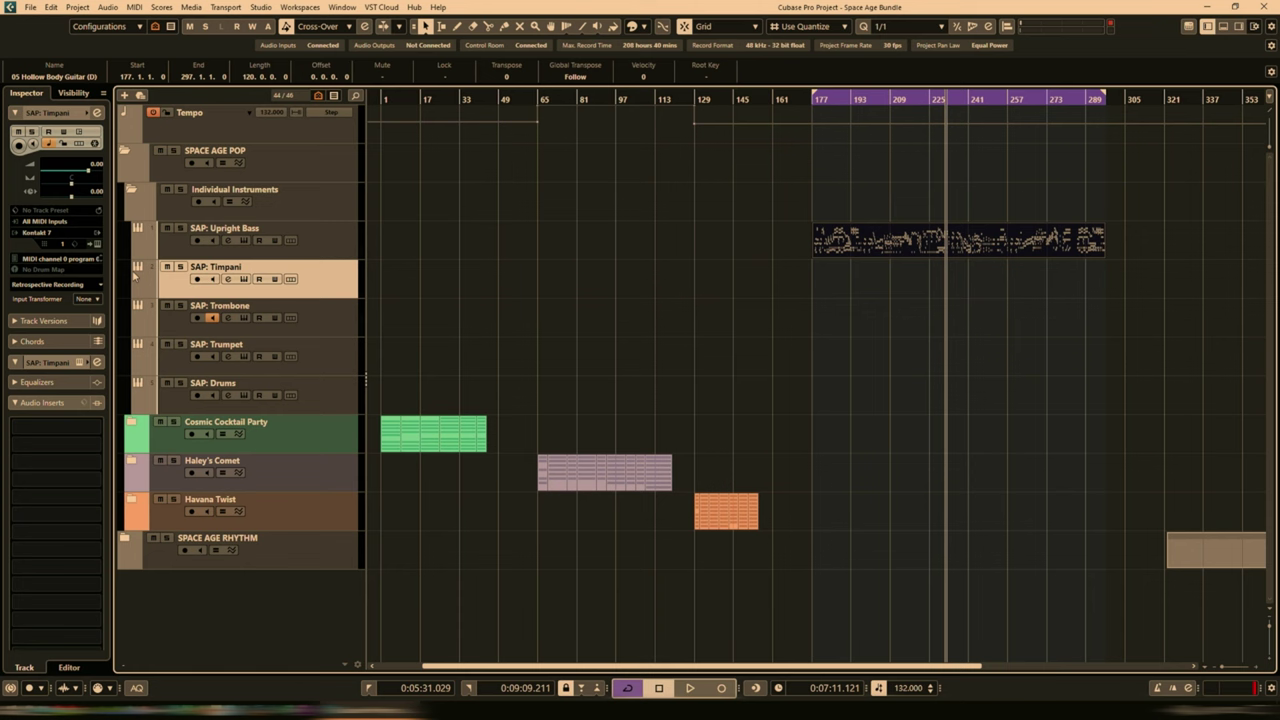
# Open the SAP: Trumpet track's Kontakt instrument and try its articulation keyswitches between C0 and E0
pyautogui.click(167, 333)
pyautogui.click(184, 363)
pyautogui.press('Return')
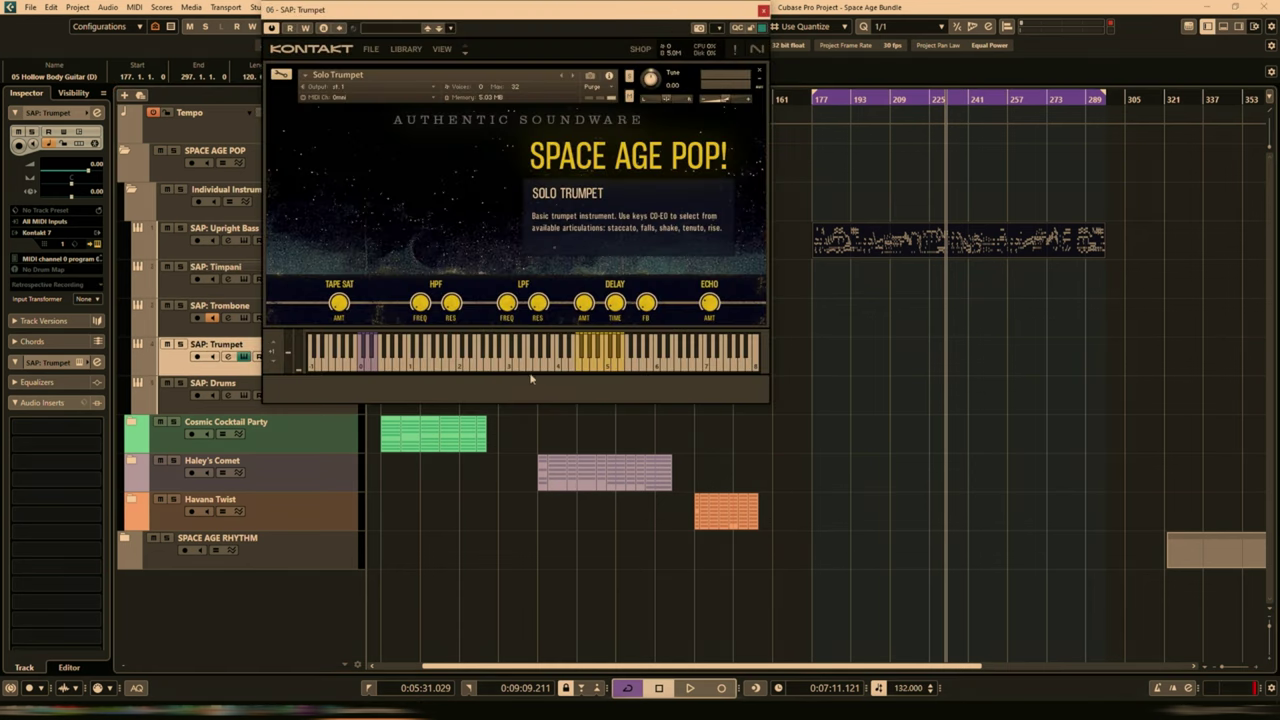
pyautogui.click(361, 364)
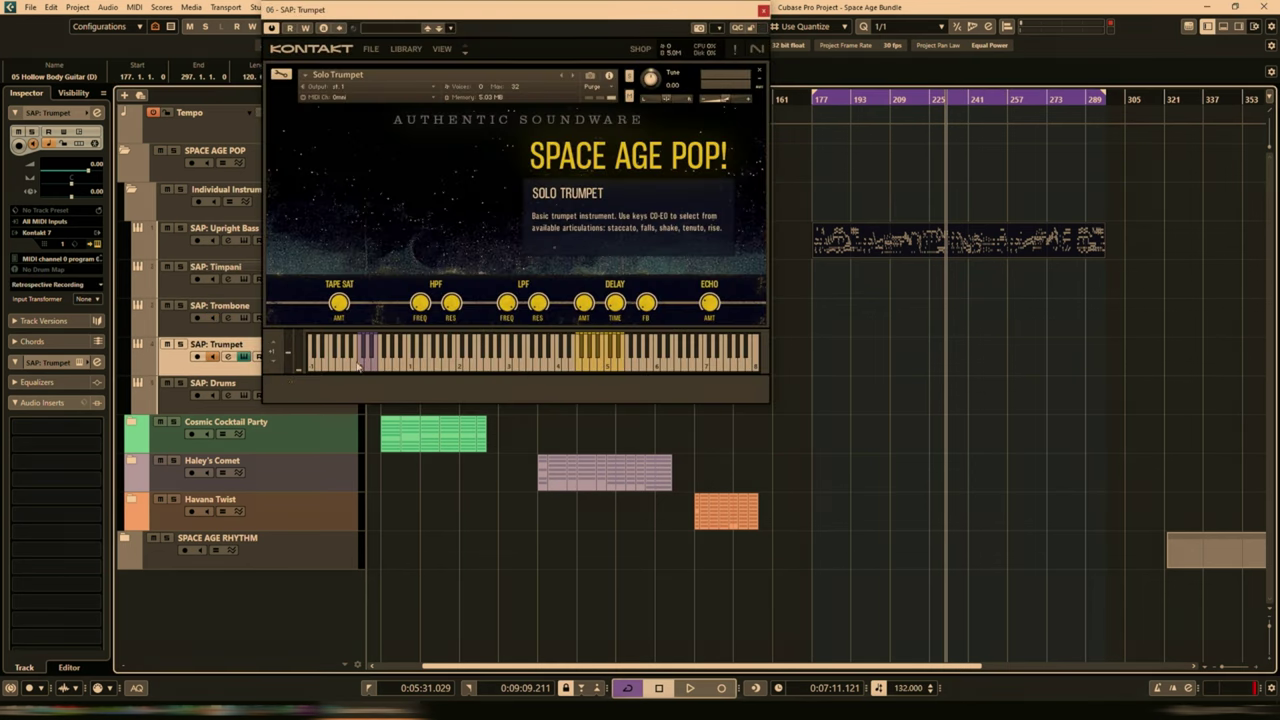
pyautogui.click(367, 360)
pyautogui.click(373, 362)
# View the SAP: Drums track's Kontakt instrument, close its window and collapse the Individual Instruments folder
pyautogui.press('Down')
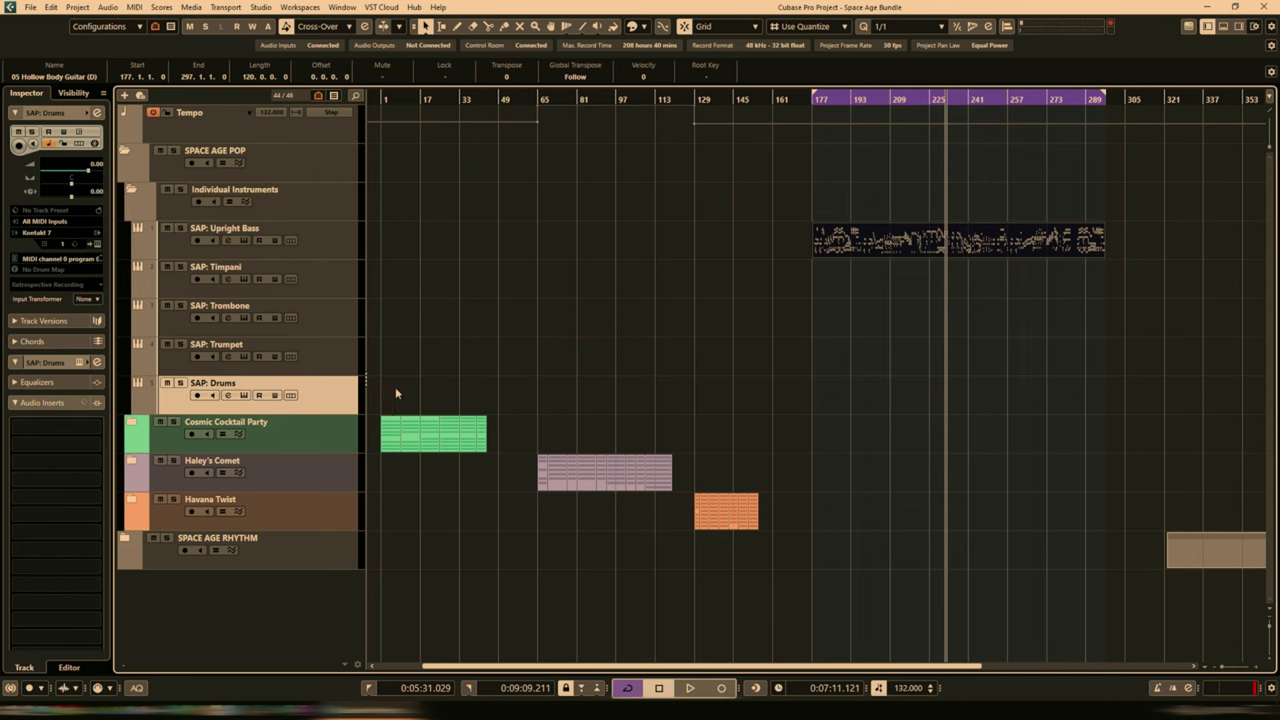
pyautogui.press('Return')
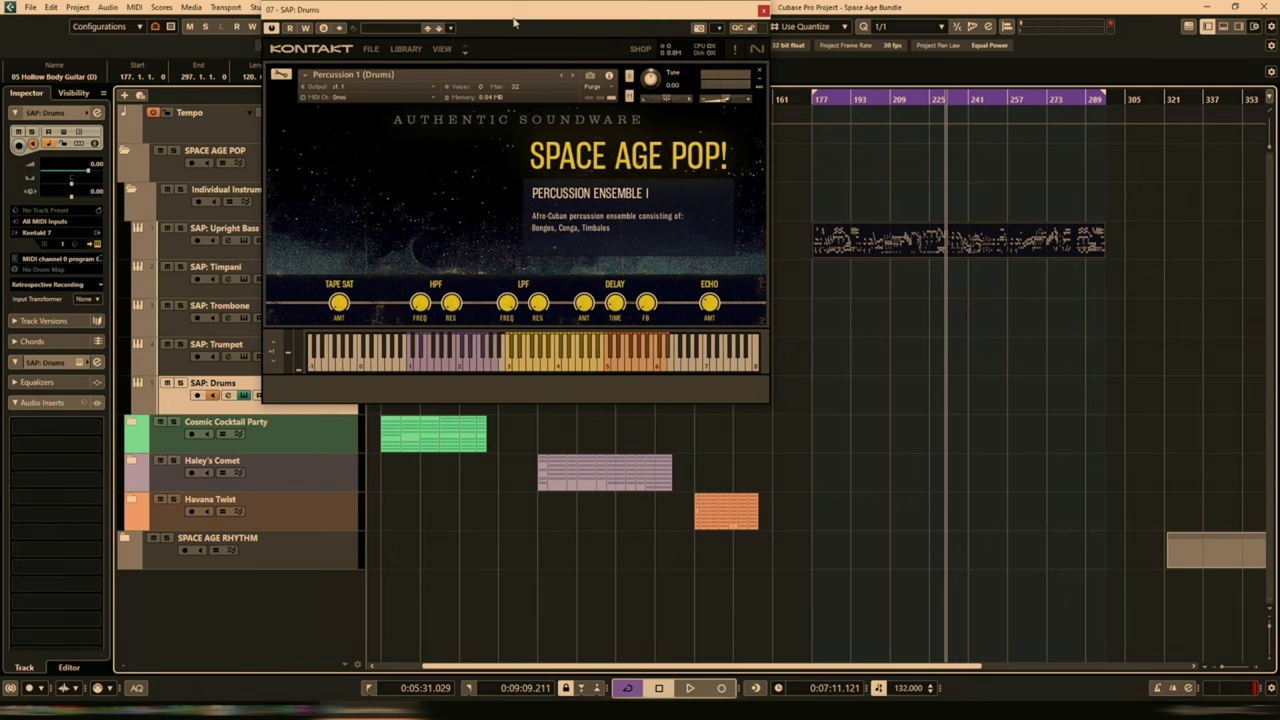
pyautogui.moveTo(510, 13); pyautogui.dragTo(605, 66)
pyautogui.click(858, 63)
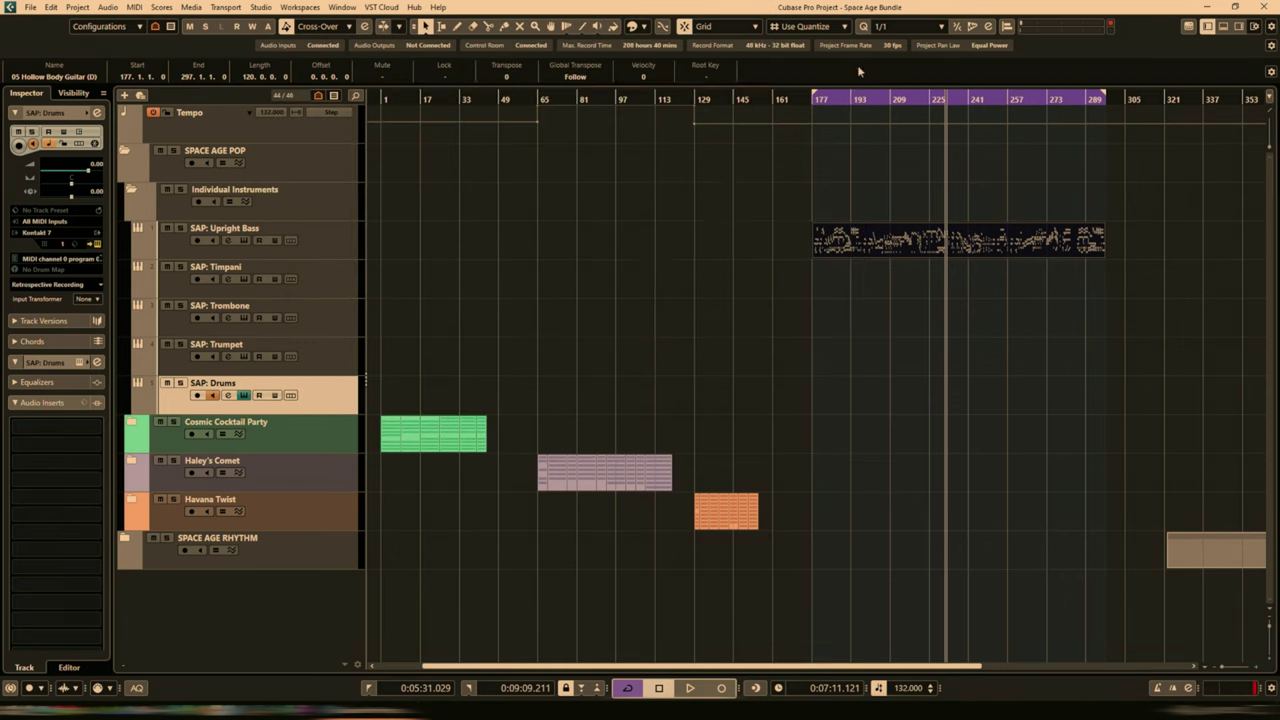
pyautogui.click(130, 190)
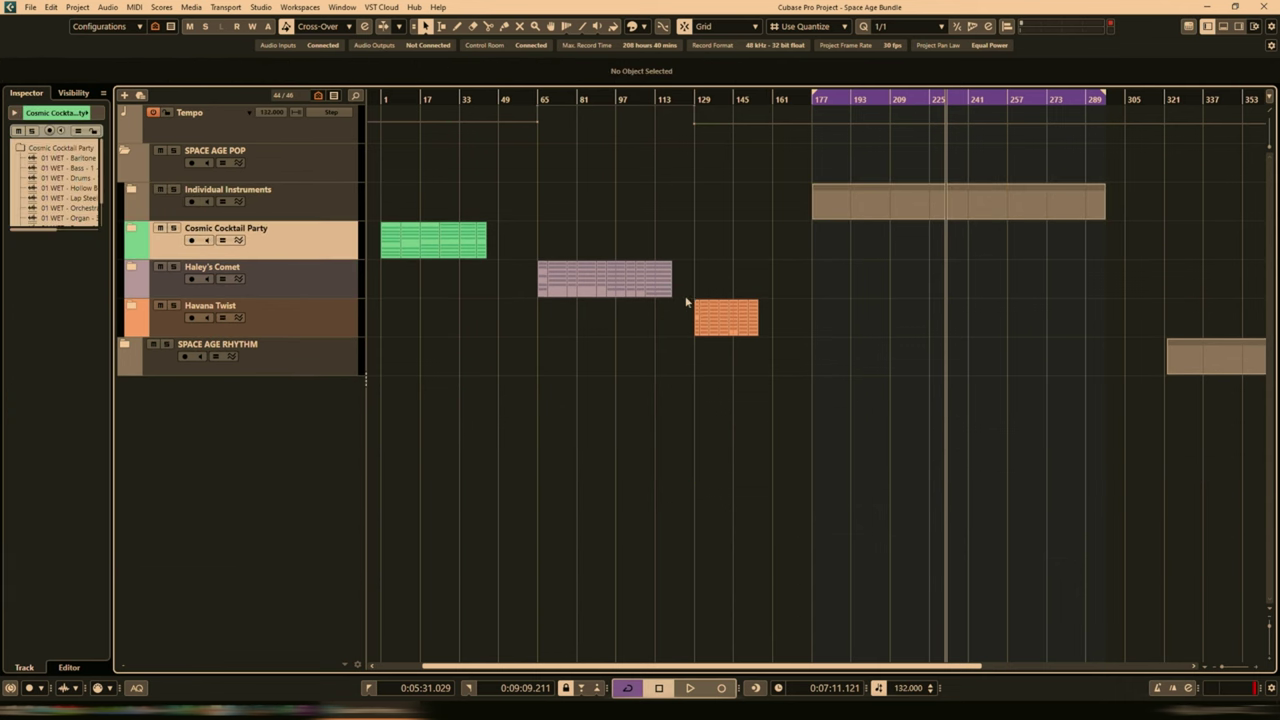
# Show the media browser and expand the Space Age Pop library down to the 01 Cosmic Cocktail Party loop folders
pyautogui.hotkey('ctrl', 'alt', 'r')
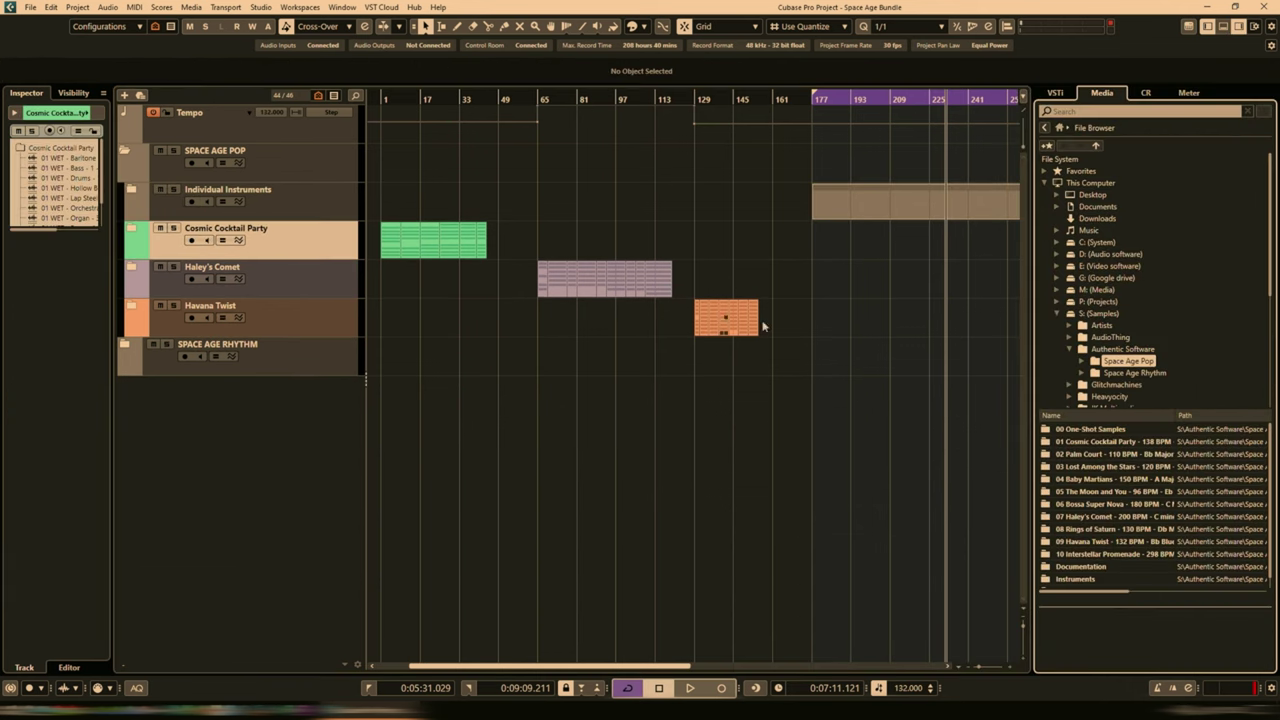
pyautogui.scroll(-5, 1142, 256)
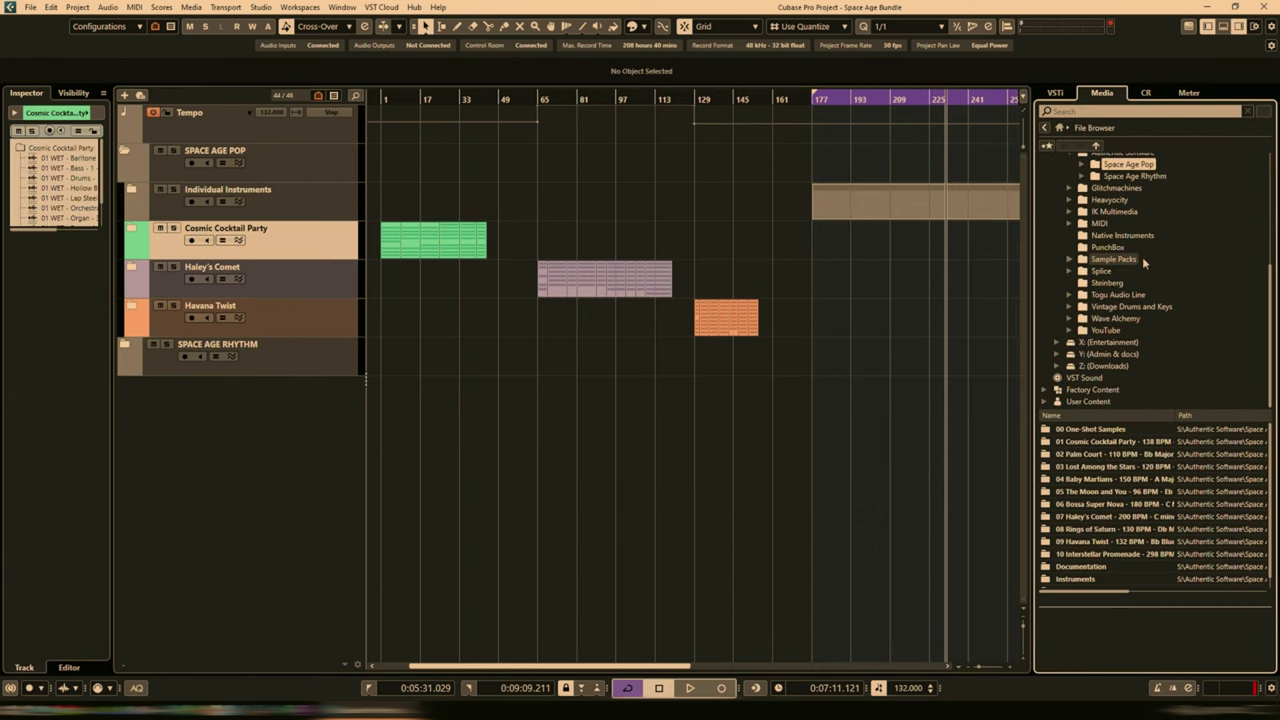
pyautogui.click(1082, 164)
pyautogui.click(1155, 189)
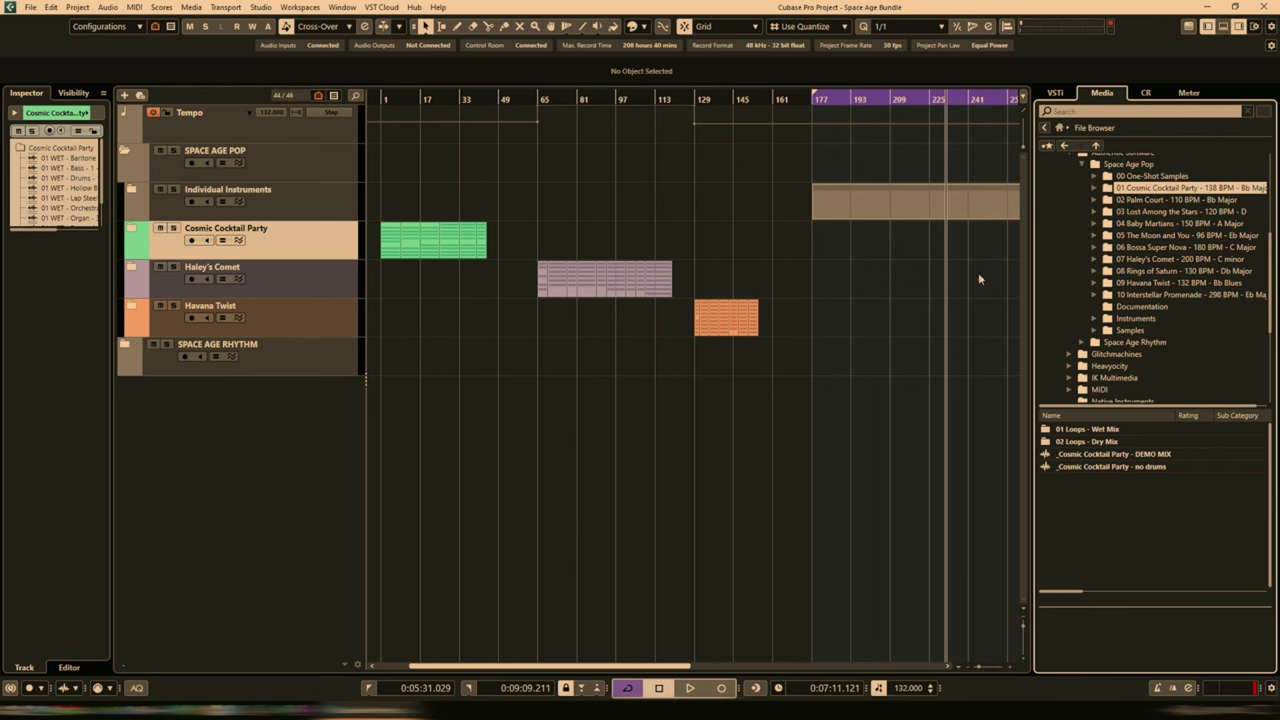
pyautogui.click(1095, 188)
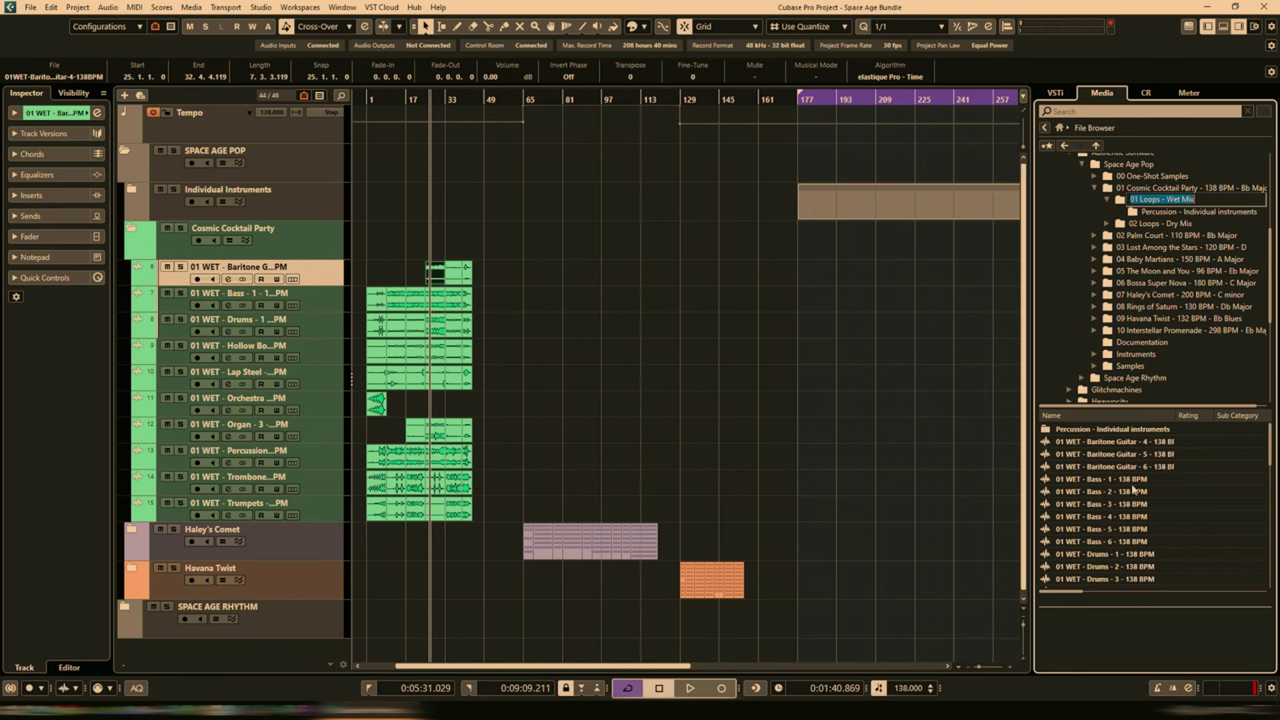
# Select the WET Bass 1 to 6 loops in the browser and inspect the matching clips on the Bass track
pyautogui.click(1133, 479)
pyautogui.keyDown('shift'); pyautogui.click(1137, 541); pyautogui.keyUp('shift')
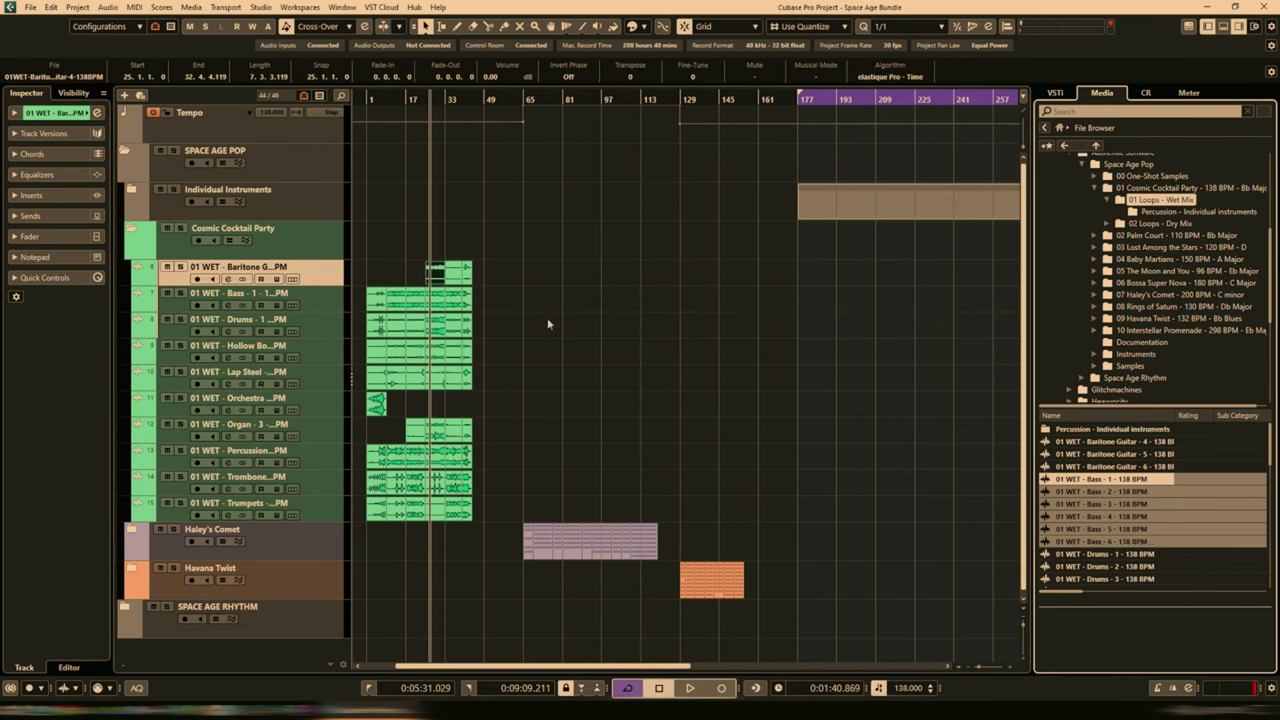
pyautogui.click(307, 300)
pyautogui.click(377, 300)
pyautogui.click(414, 301)
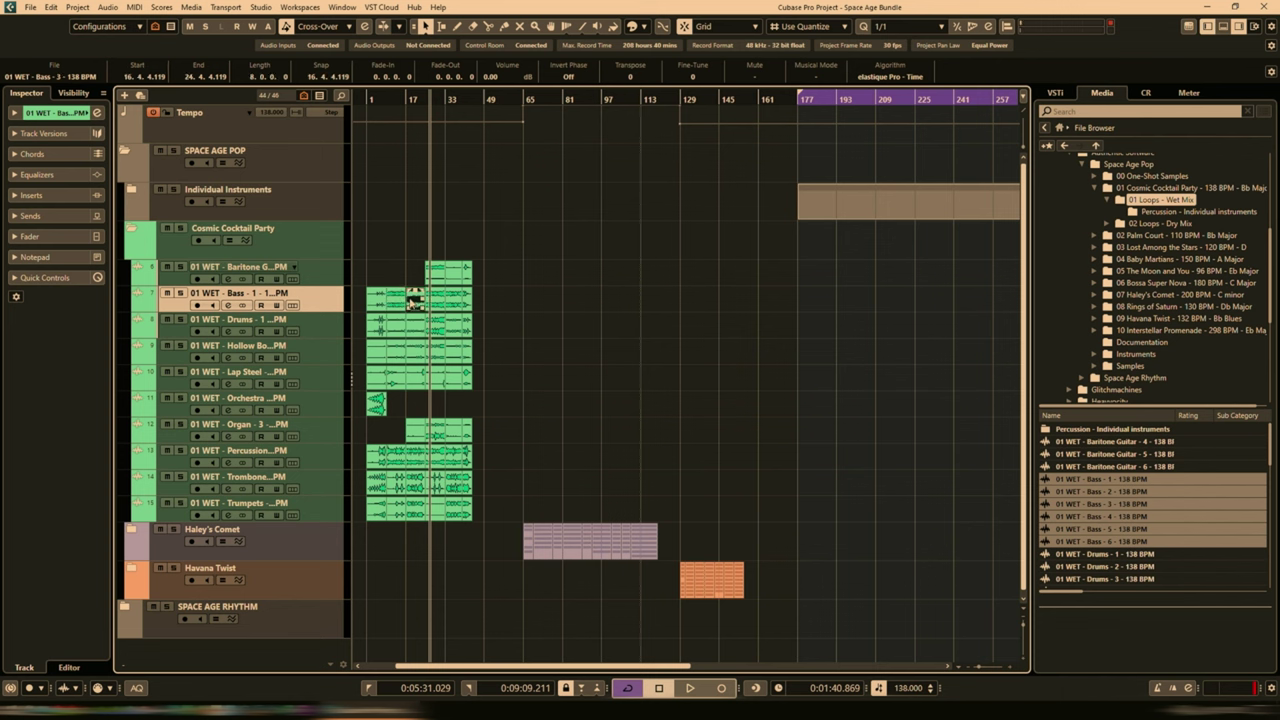
pyautogui.click(465, 301)
# Preview the 01 WET - Baritone Guitar - 4 loop and look through the list of Wet Mix loops
pyautogui.click(1138, 442)
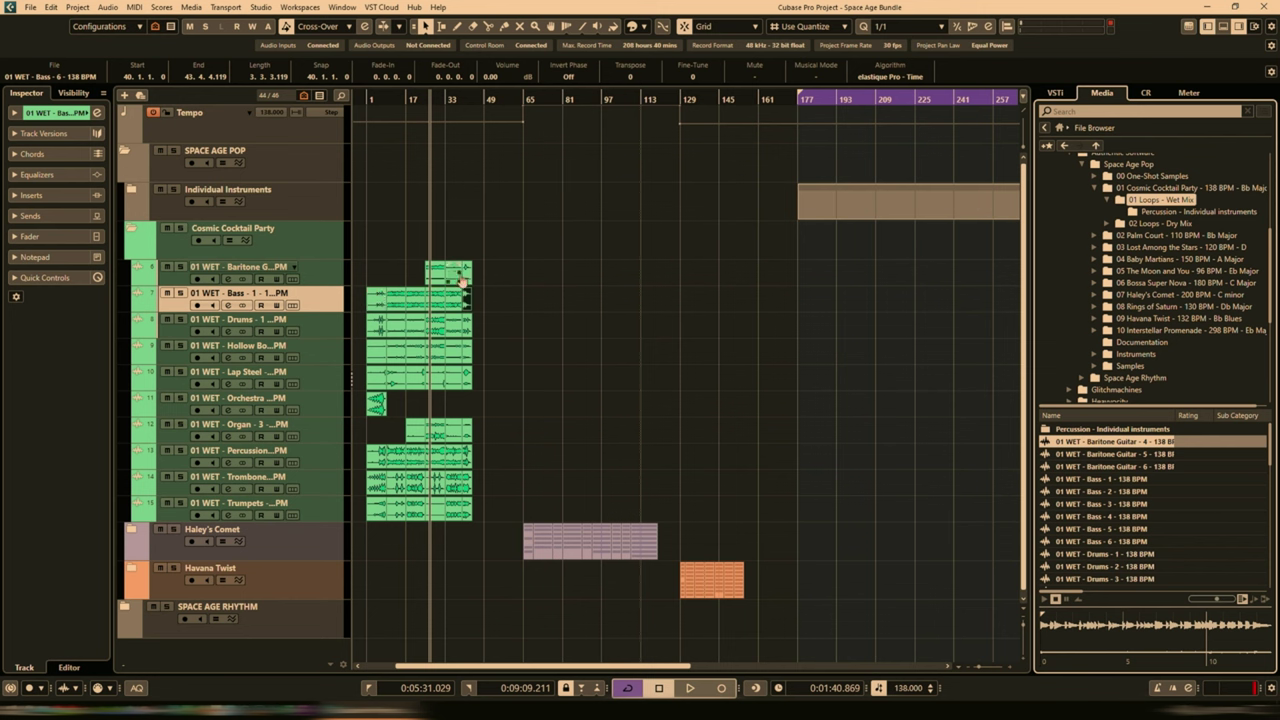
pyautogui.scroll(-15, 1124, 491)
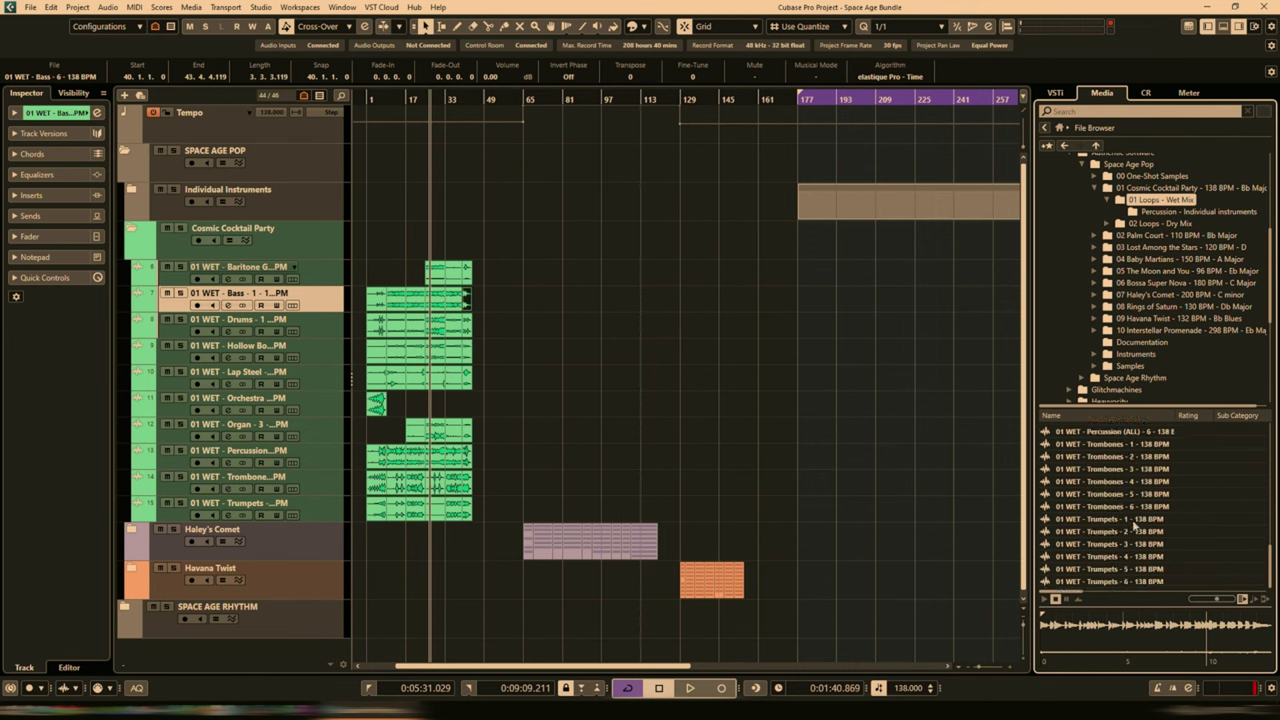
pyautogui.scroll(15, 1135, 527)
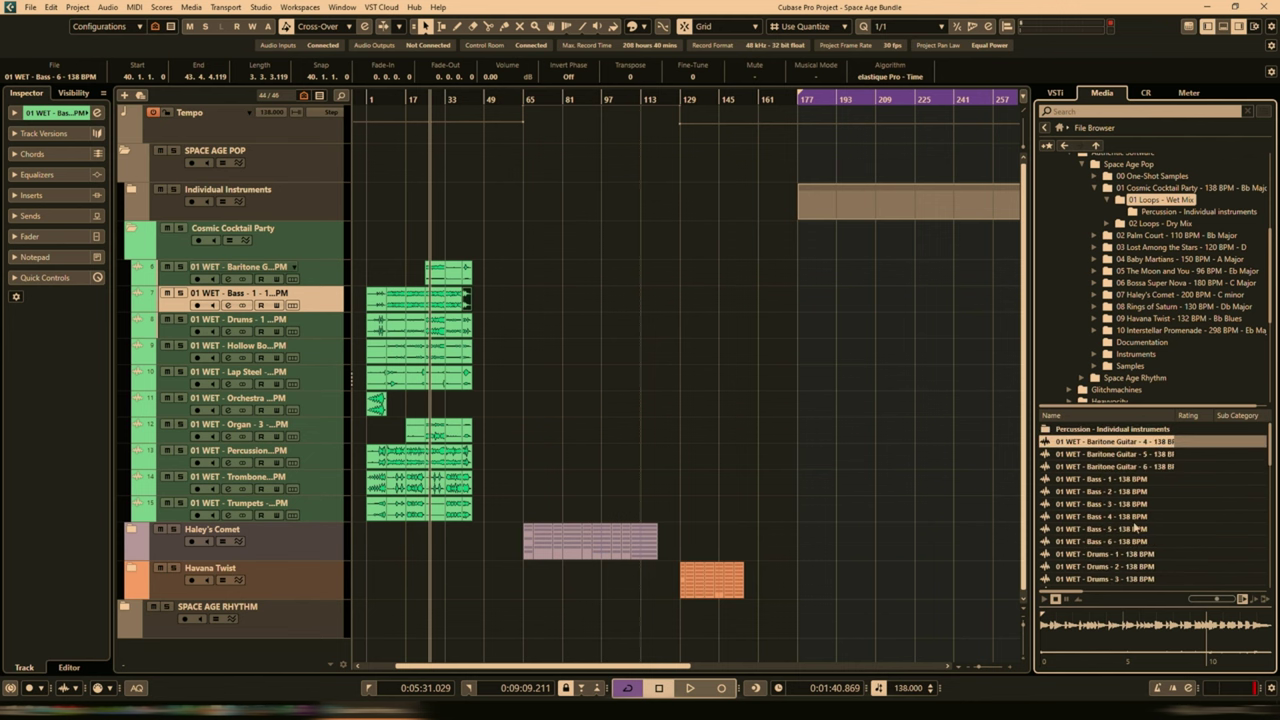
# Set the cycle range over the Cosmic Cocktail Party arrangement and play the section through
pyautogui.click(396, 297)
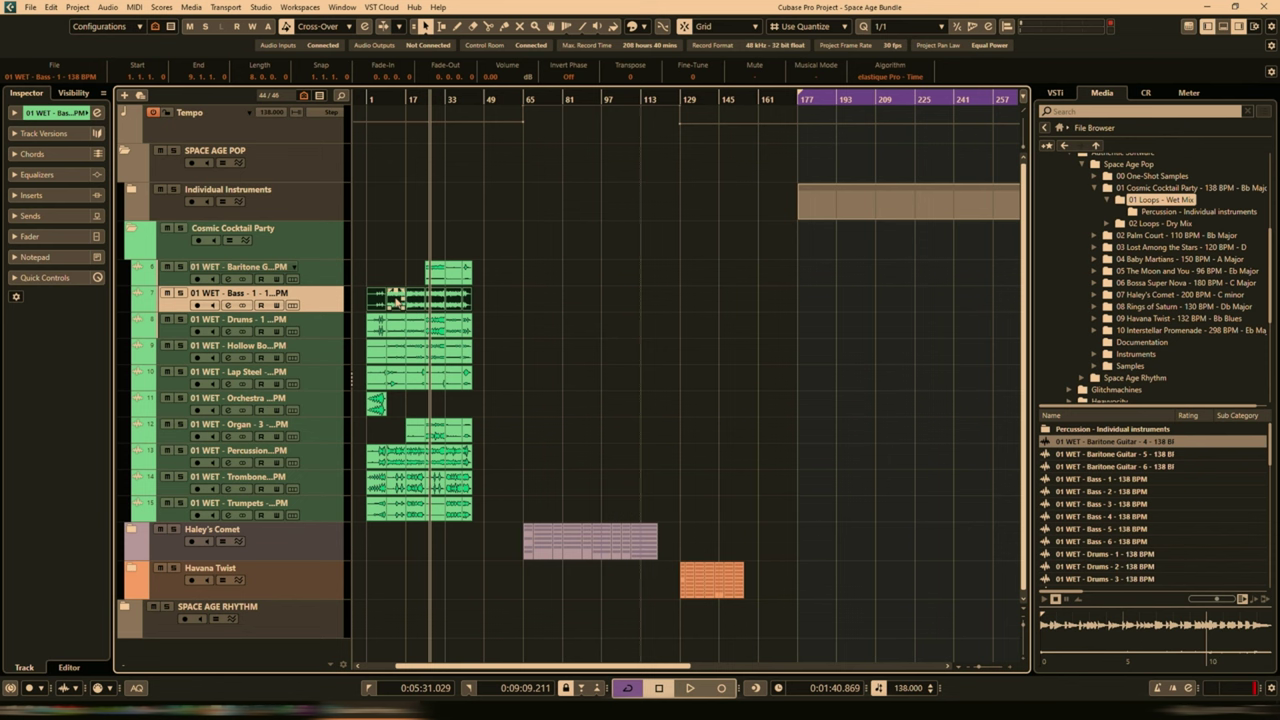
pyautogui.press('p')
pyautogui.press('space')
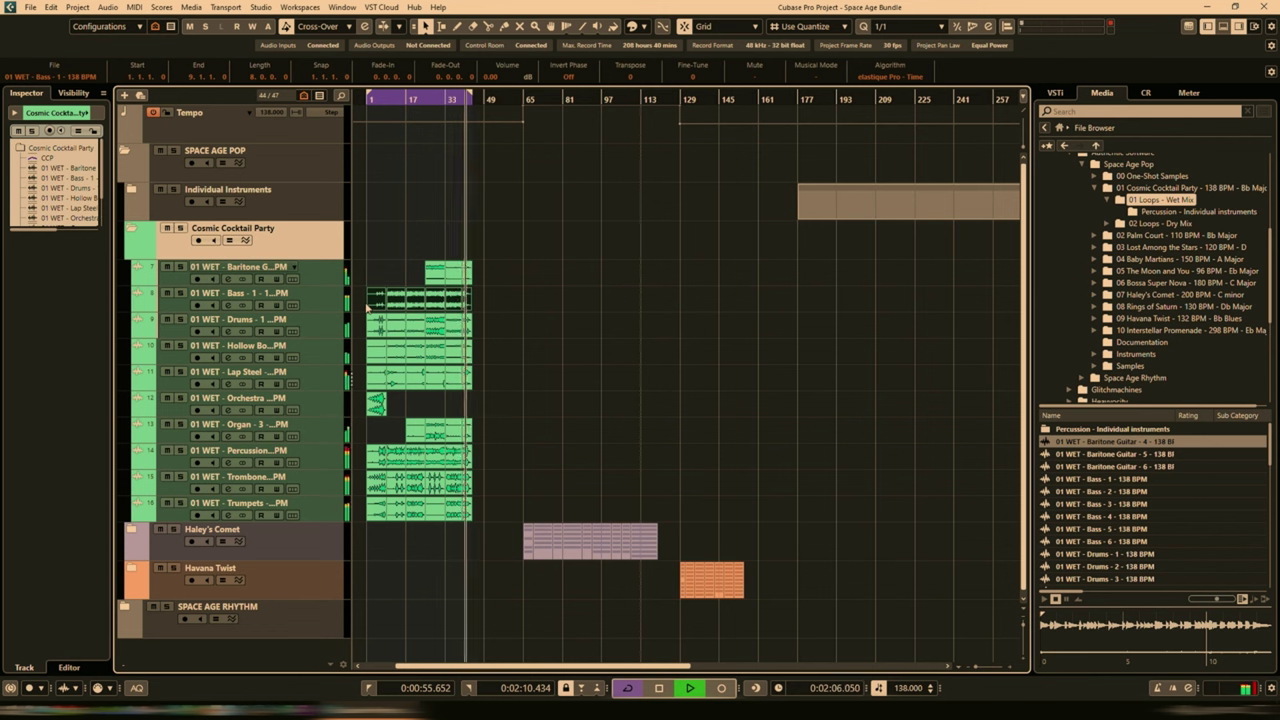
pyautogui.press('space')
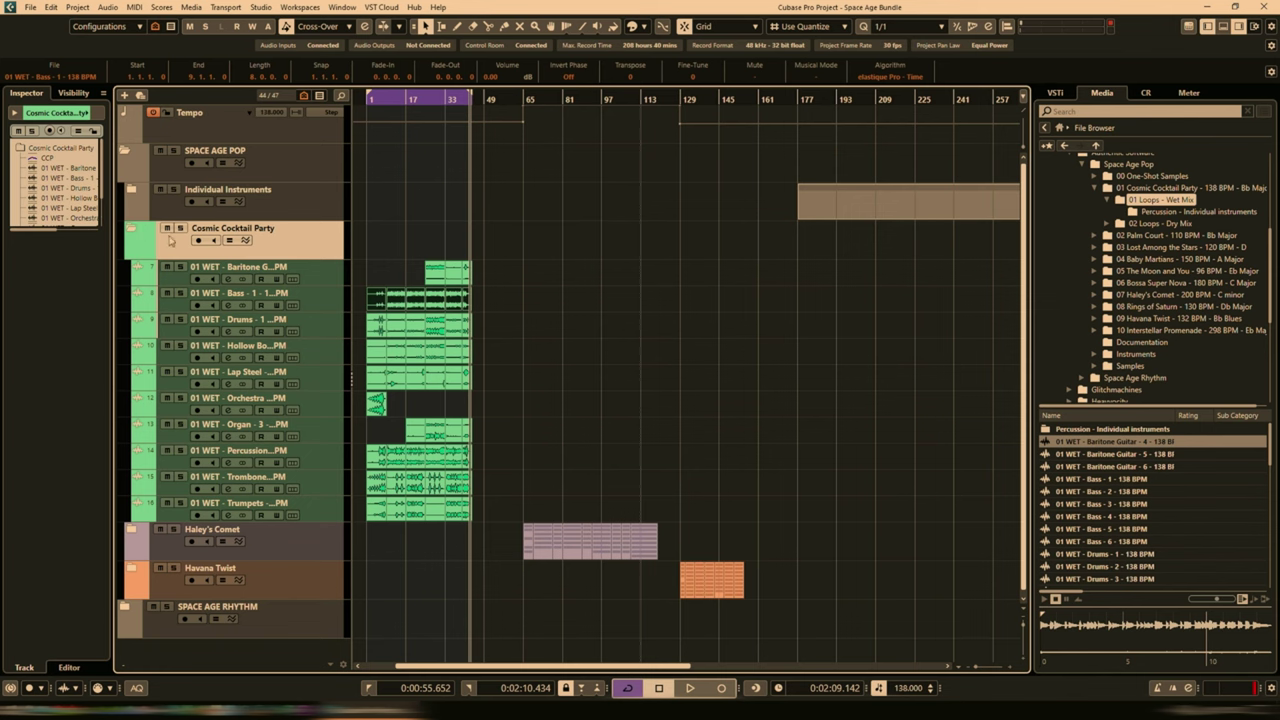
# Collapse the Cosmic Cocktail Party folder and select the Haley's Comet folder track
pyautogui.click(130, 232)
pyautogui.click(320, 294)
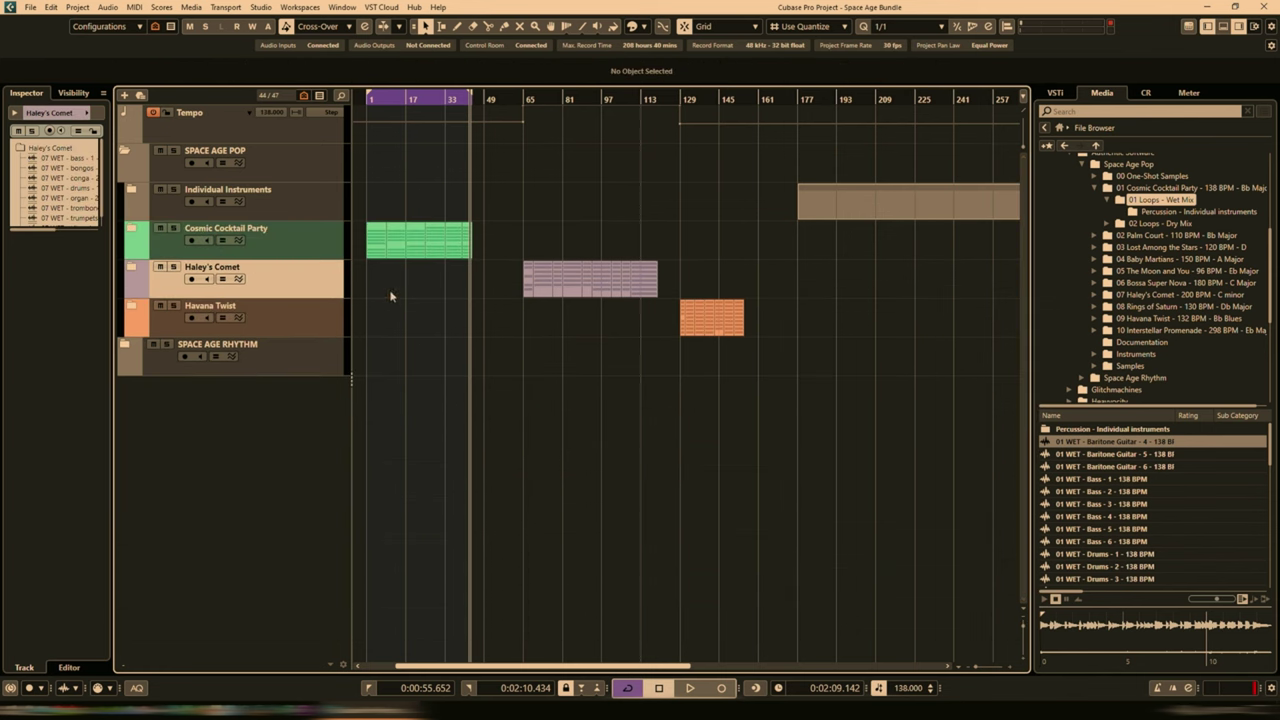
# Expand the Haley's Comet folder, play its arrangement within a matching cycle range, and collapse the folder
pyautogui.click(131, 268)
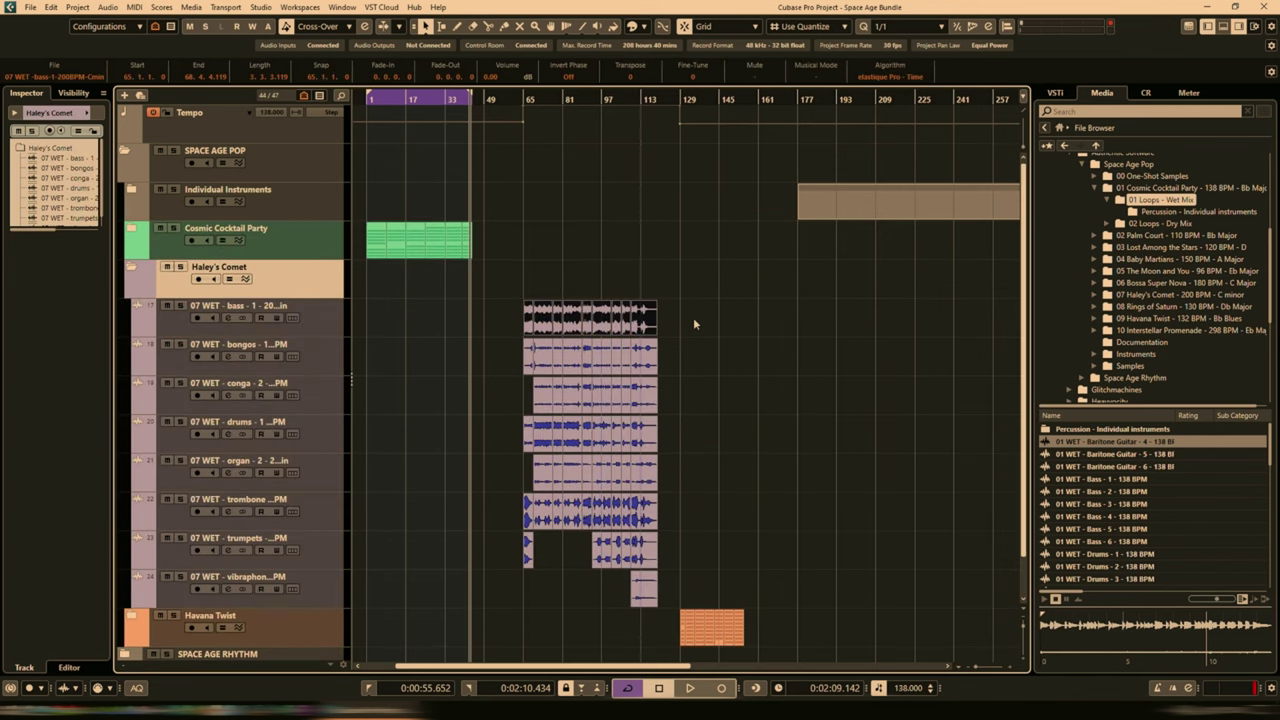
pyautogui.hotkey('shift', 'g')
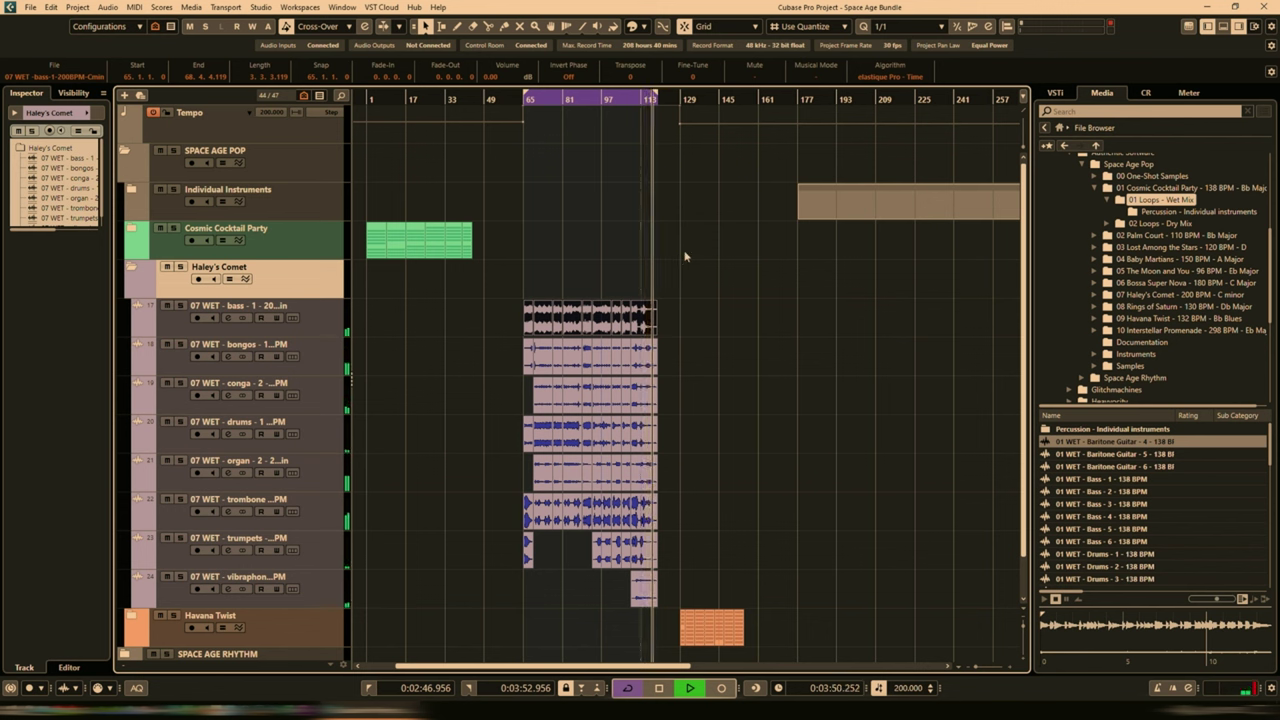
pyautogui.press('space')
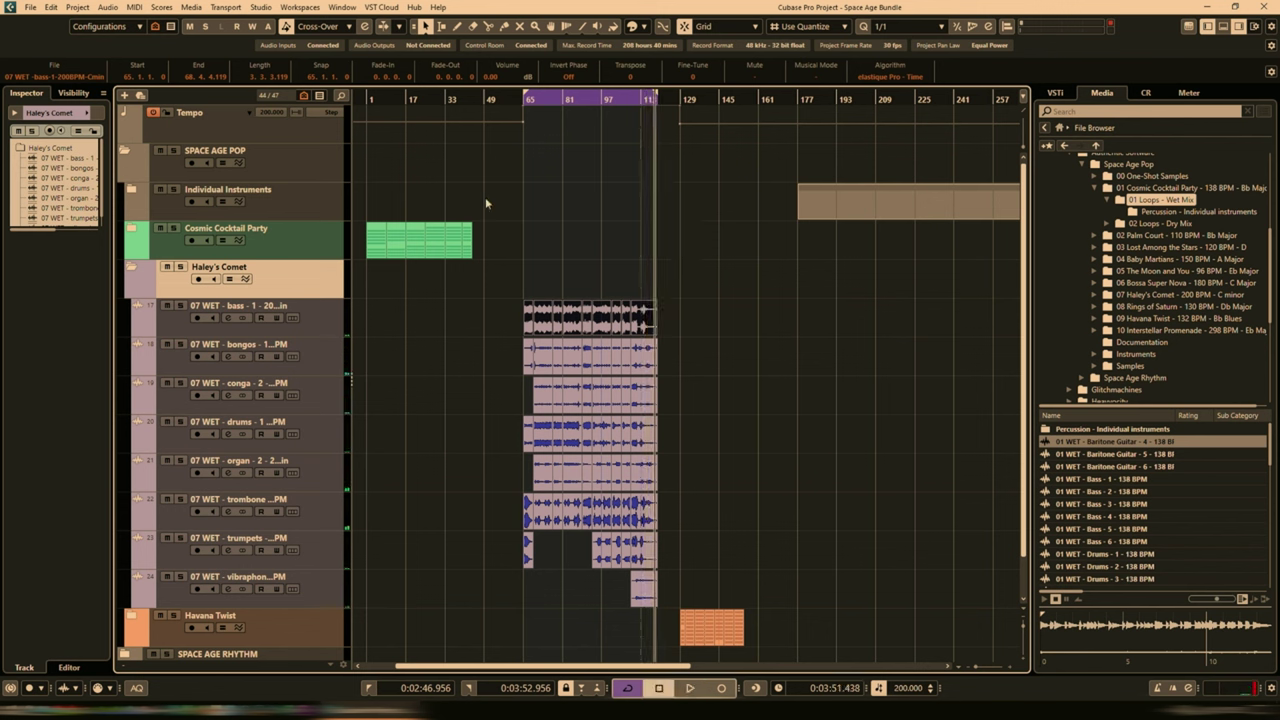
pyautogui.click(133, 271)
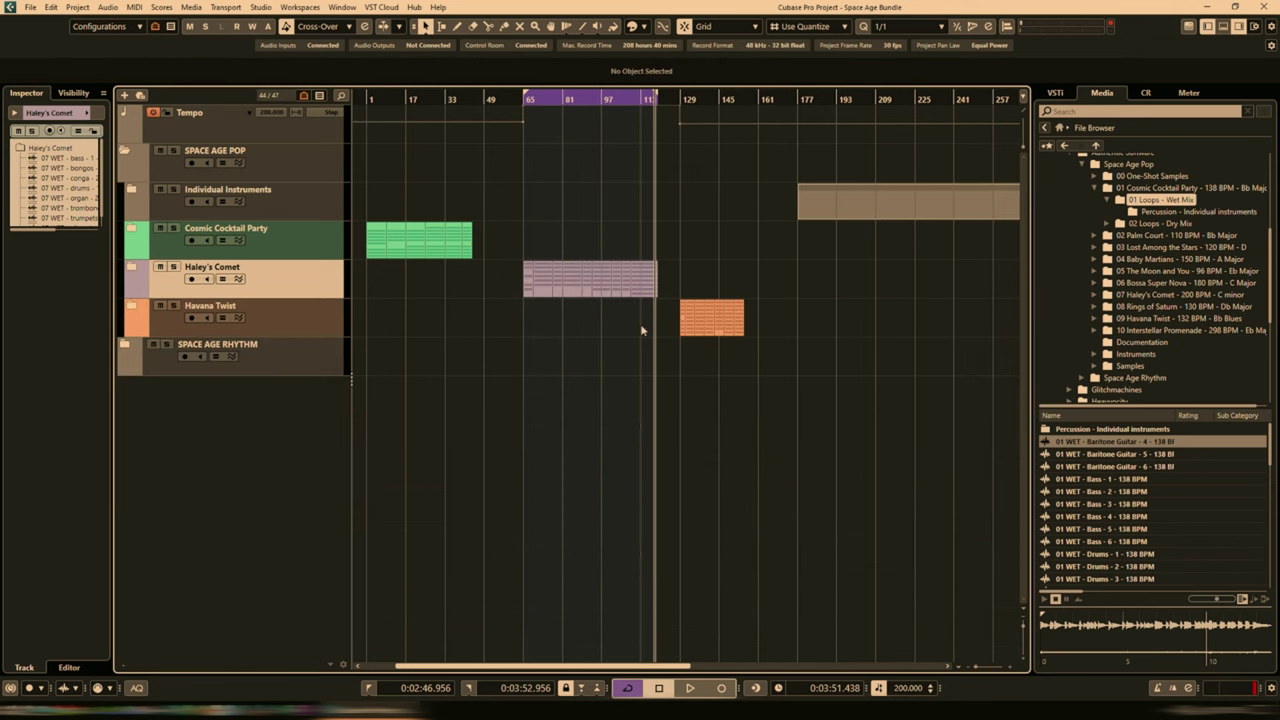
# Expand the Havana Twist folder, play its arrangement within a matching cycle range, and collapse the folder
pyautogui.click(132, 308)
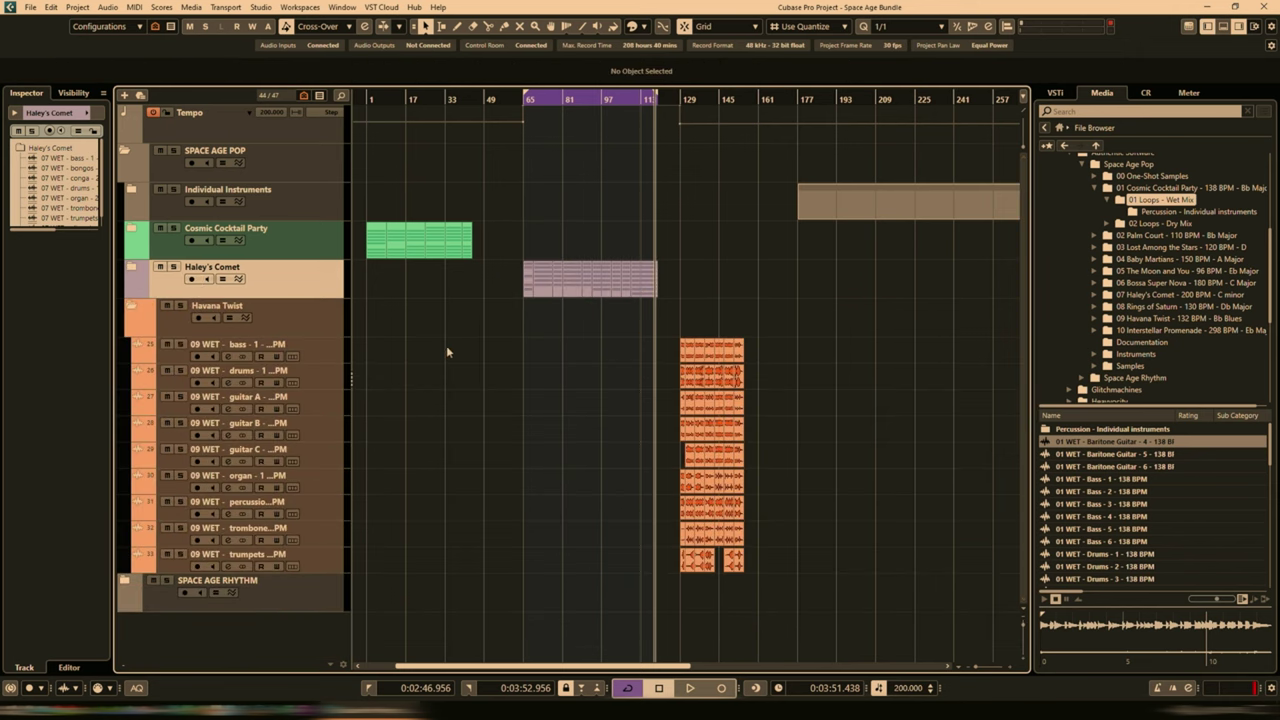
pyautogui.click(688, 357)
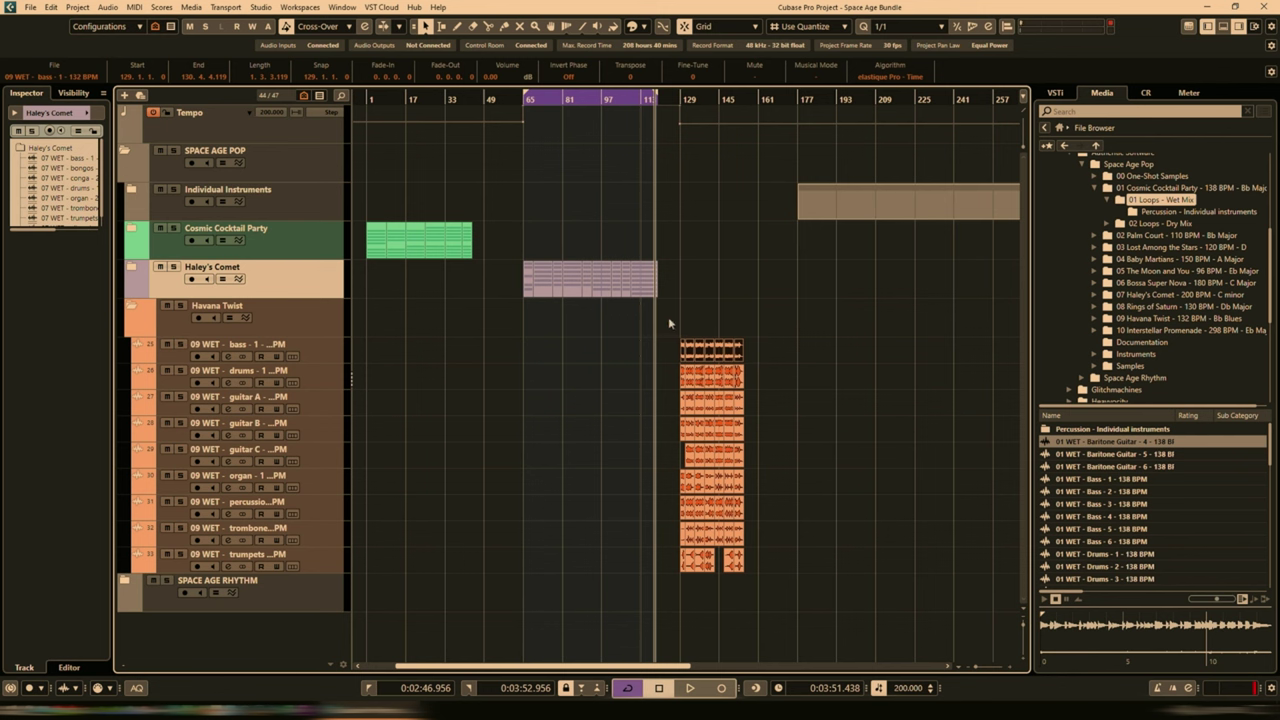
pyautogui.hotkey('shift', 'g')
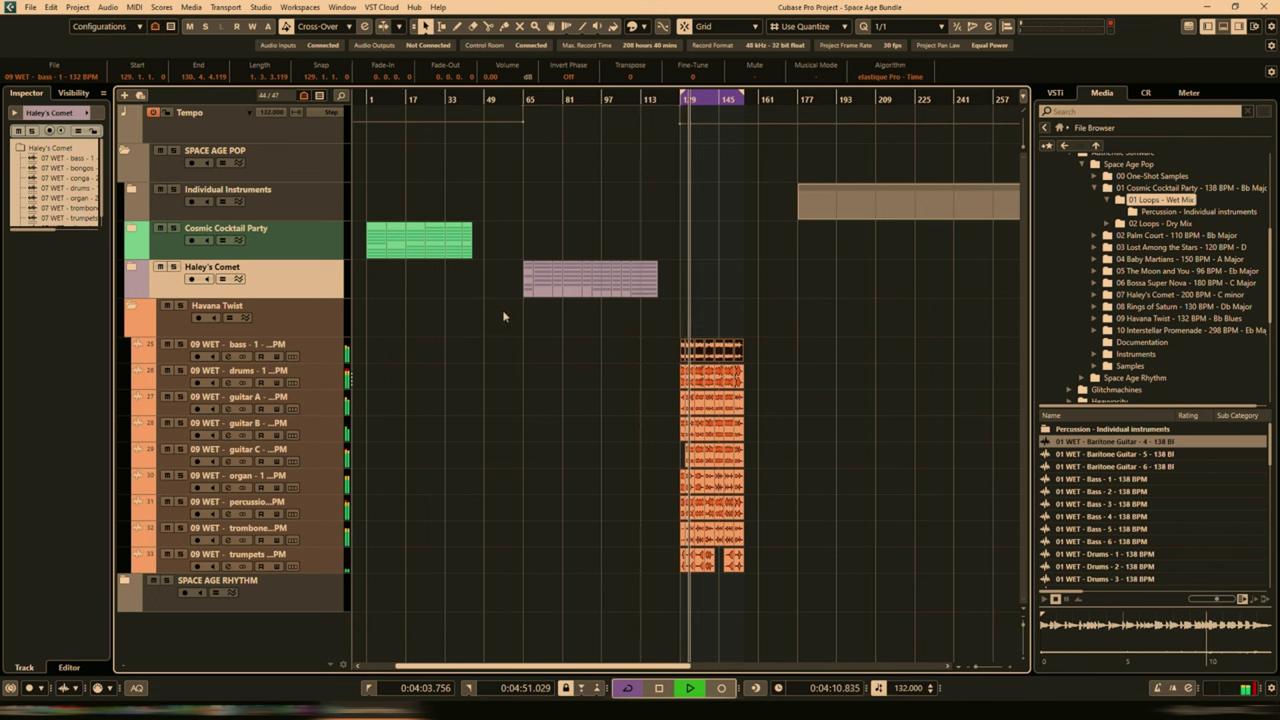
pyautogui.click(346, 350)
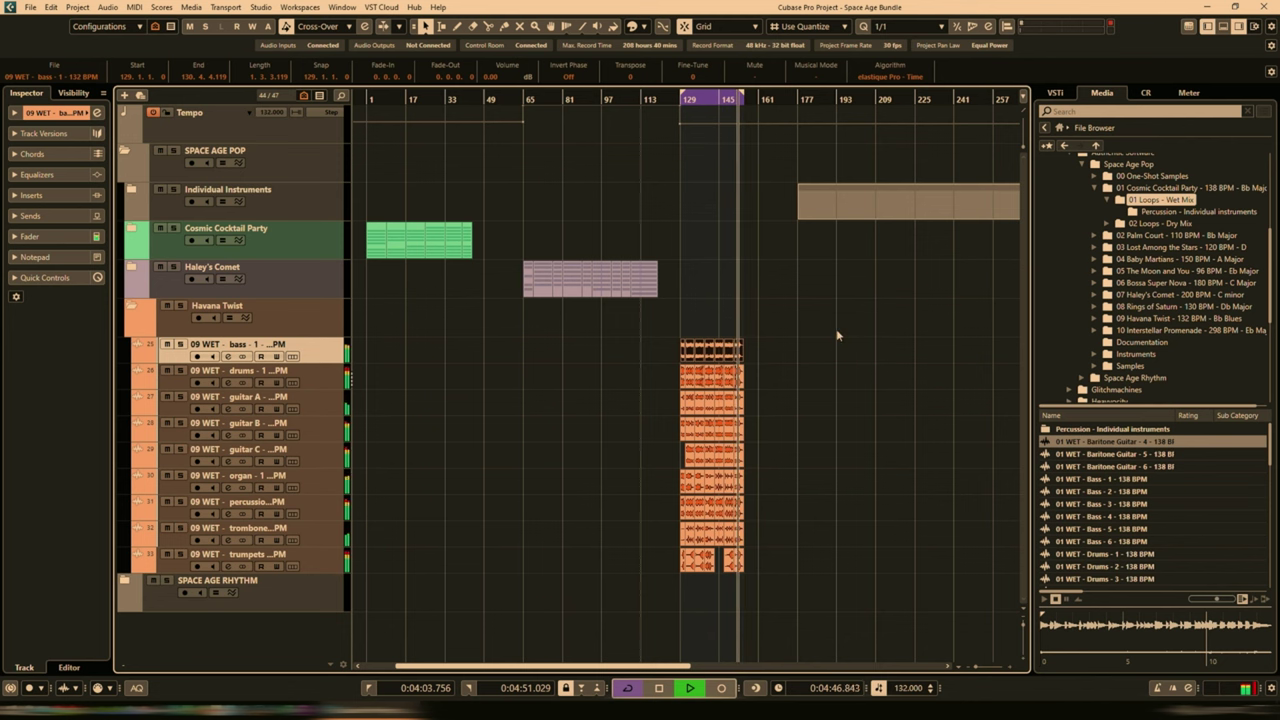
pyautogui.press('space')
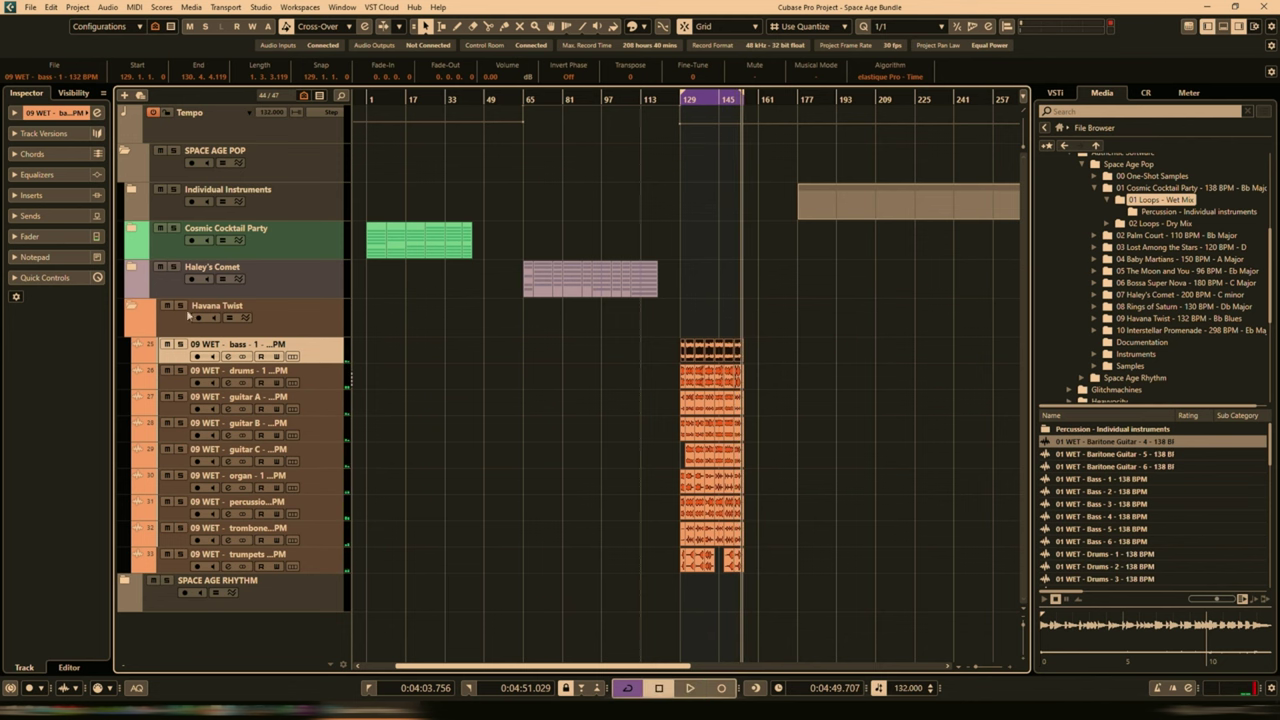
pyautogui.click(134, 308)
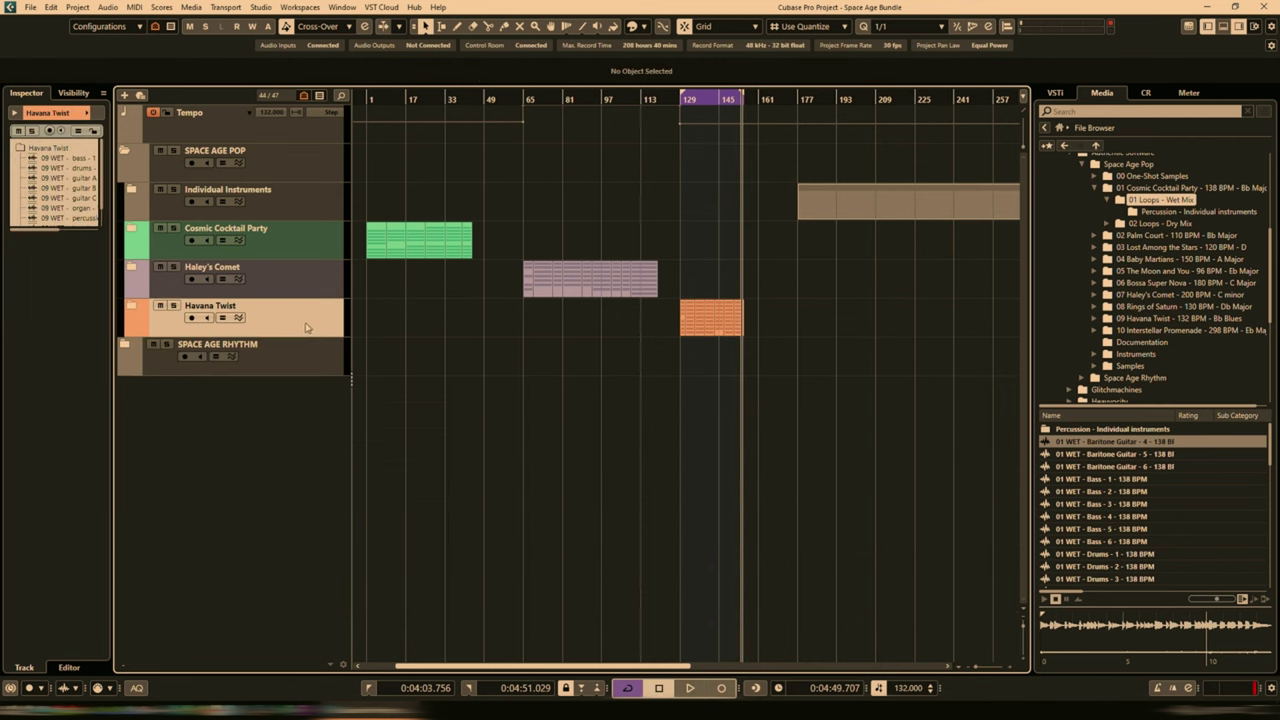
# Collapse the SPACE AGE POP folder and expand the SPACE AGE RHYTHM folder to show its instrument tracks
pyautogui.click(130, 182)
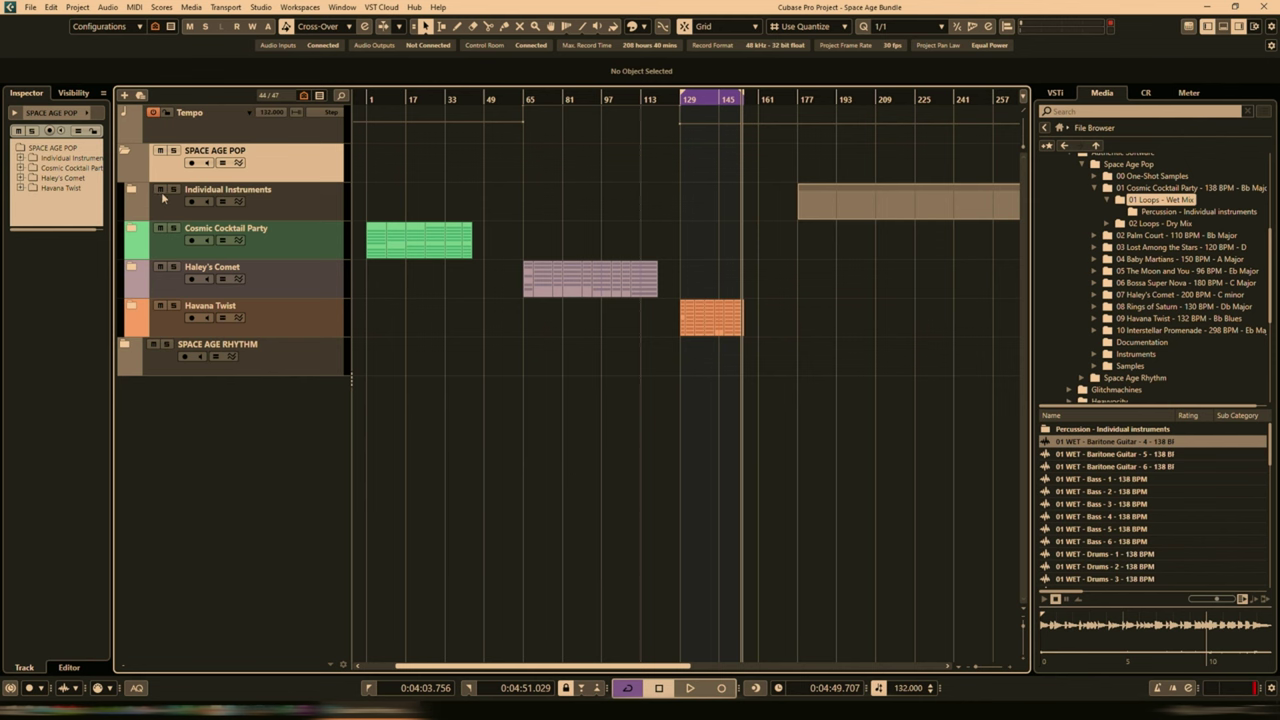
pyautogui.click(124, 150)
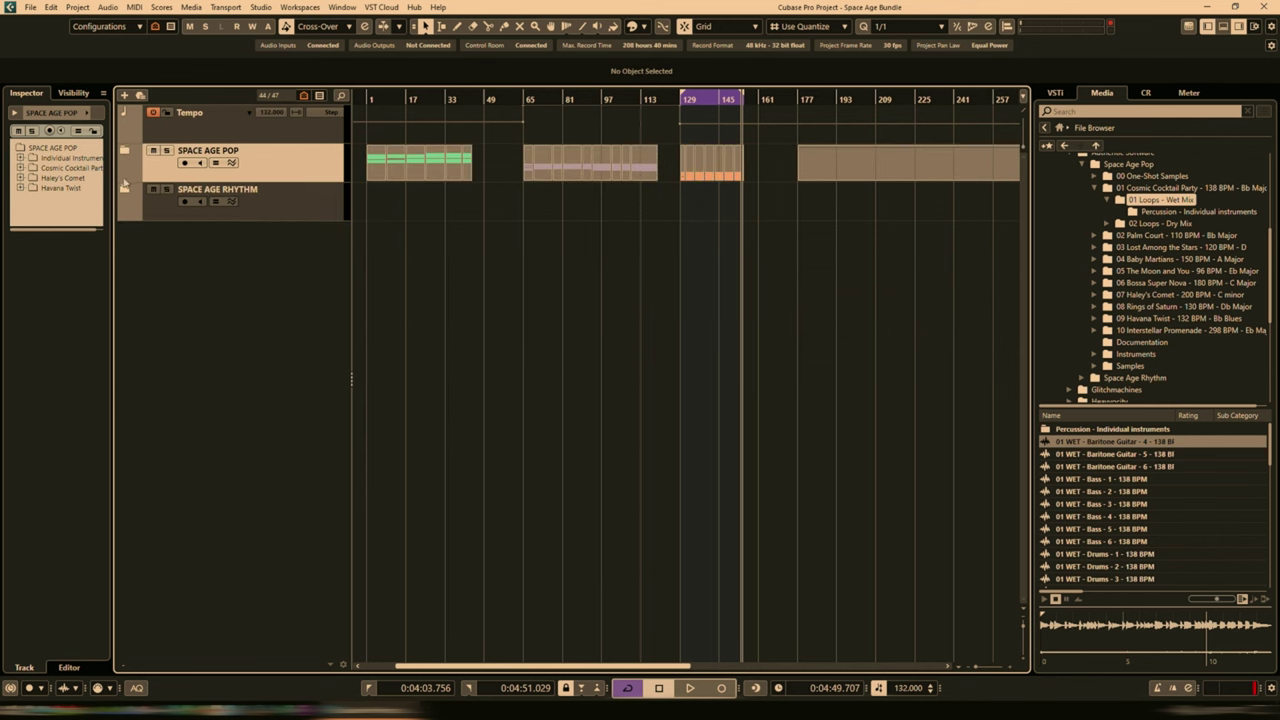
pyautogui.click(125, 190)
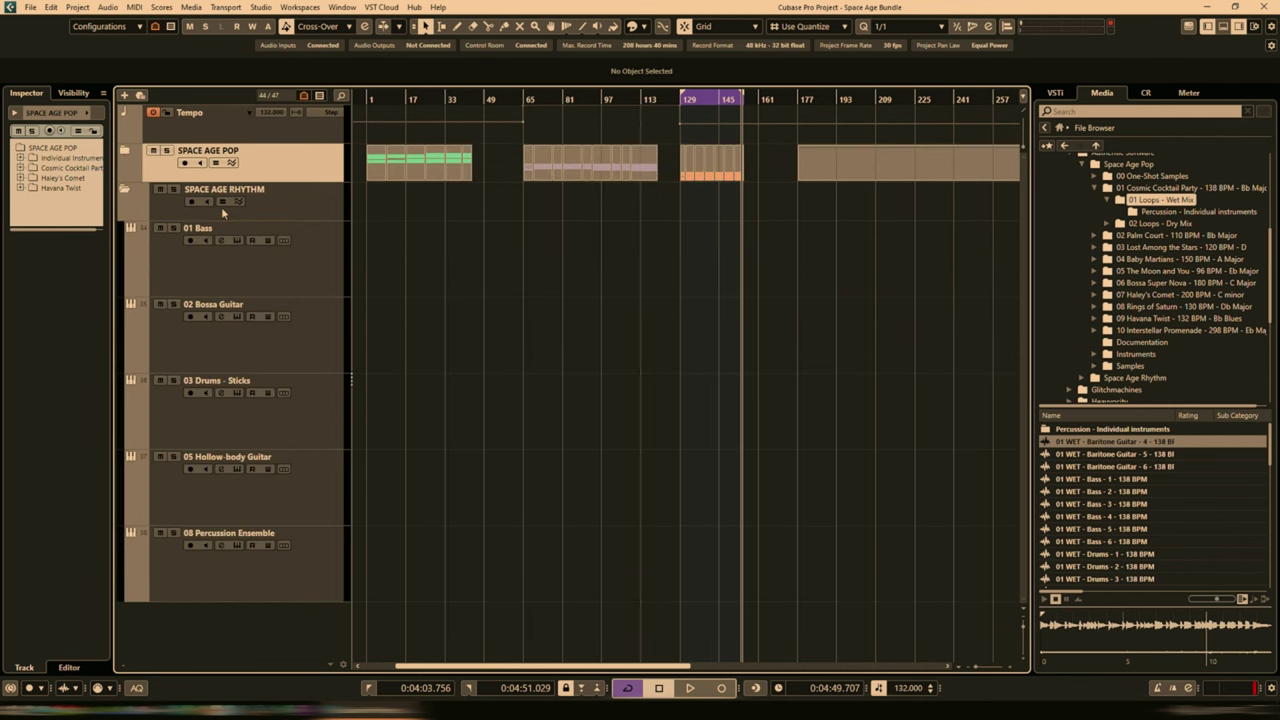
# Select the 01 Bass track and open its Kontakt instrument, placing the window over the arrangement
pyautogui.click(290, 214)
pyautogui.click(236, 240)
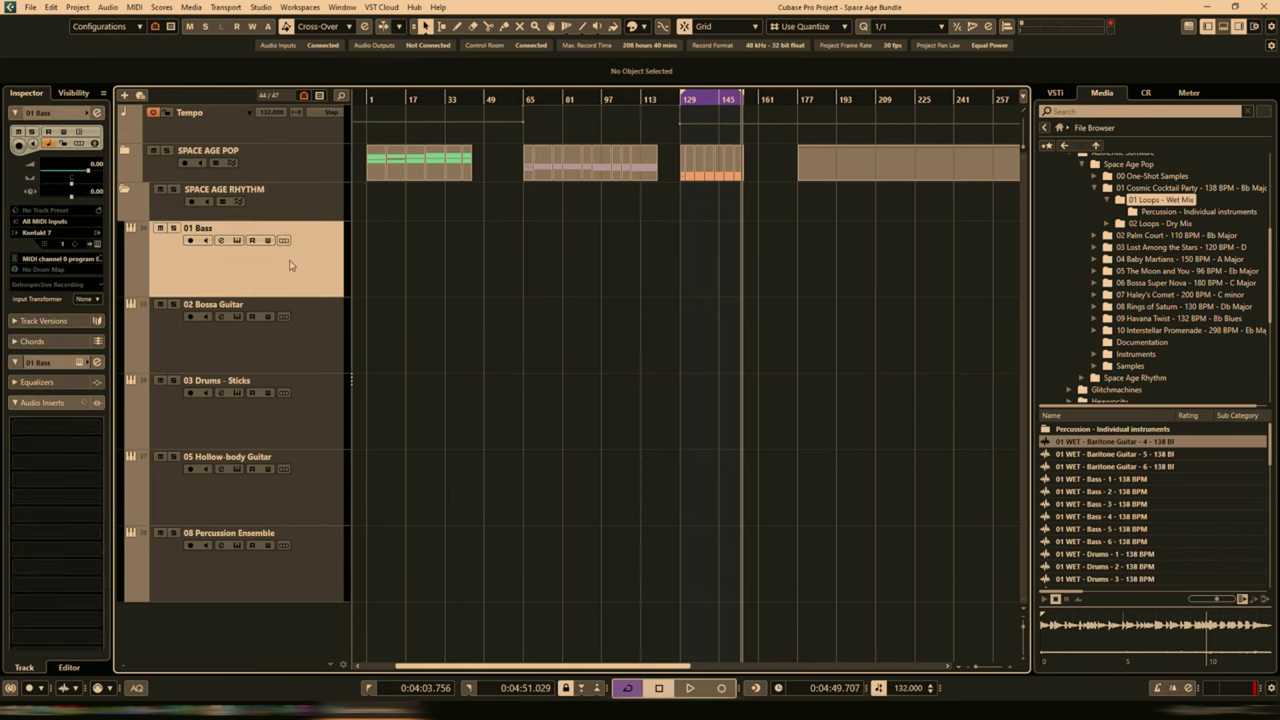
pyautogui.moveTo(533, 18); pyautogui.dragTo(565, 138)
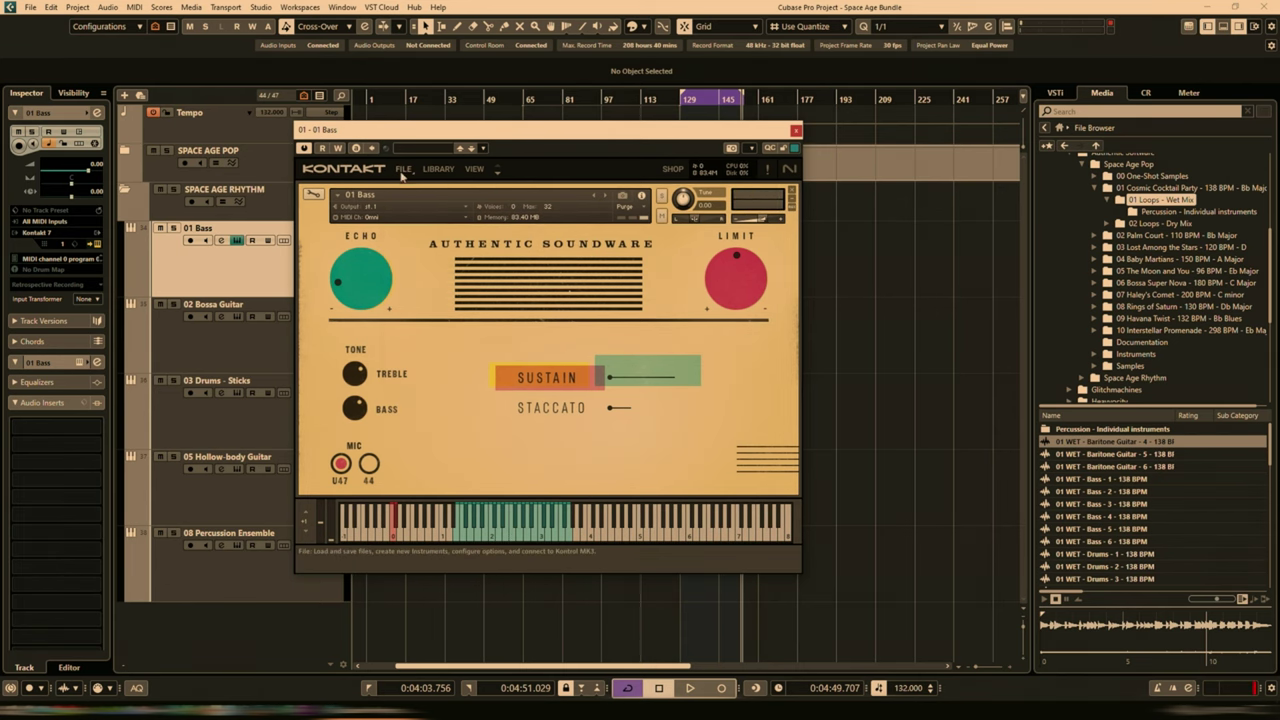
# Browse Kontakt's load dialog to the Space Age Rhythm Instruments folder, look over the patches, and close without loading
pyautogui.click(403, 168)
pyautogui.click(415, 226)
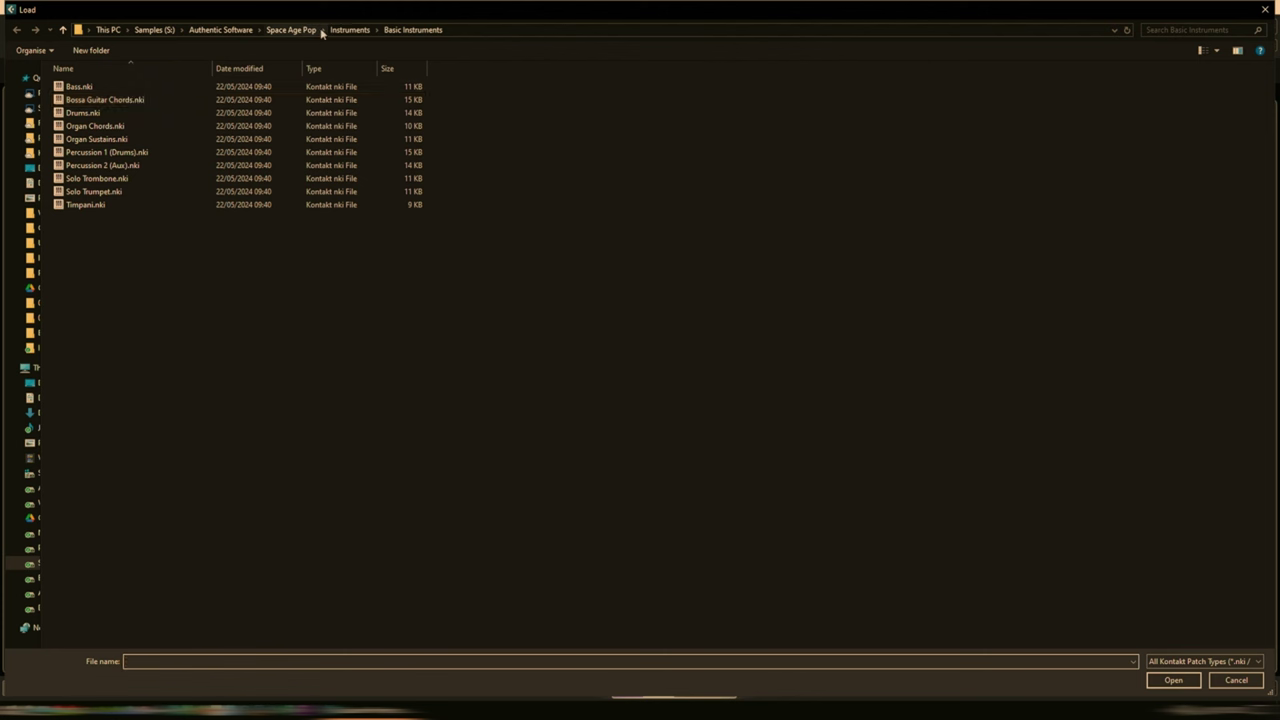
pyautogui.click(238, 31)
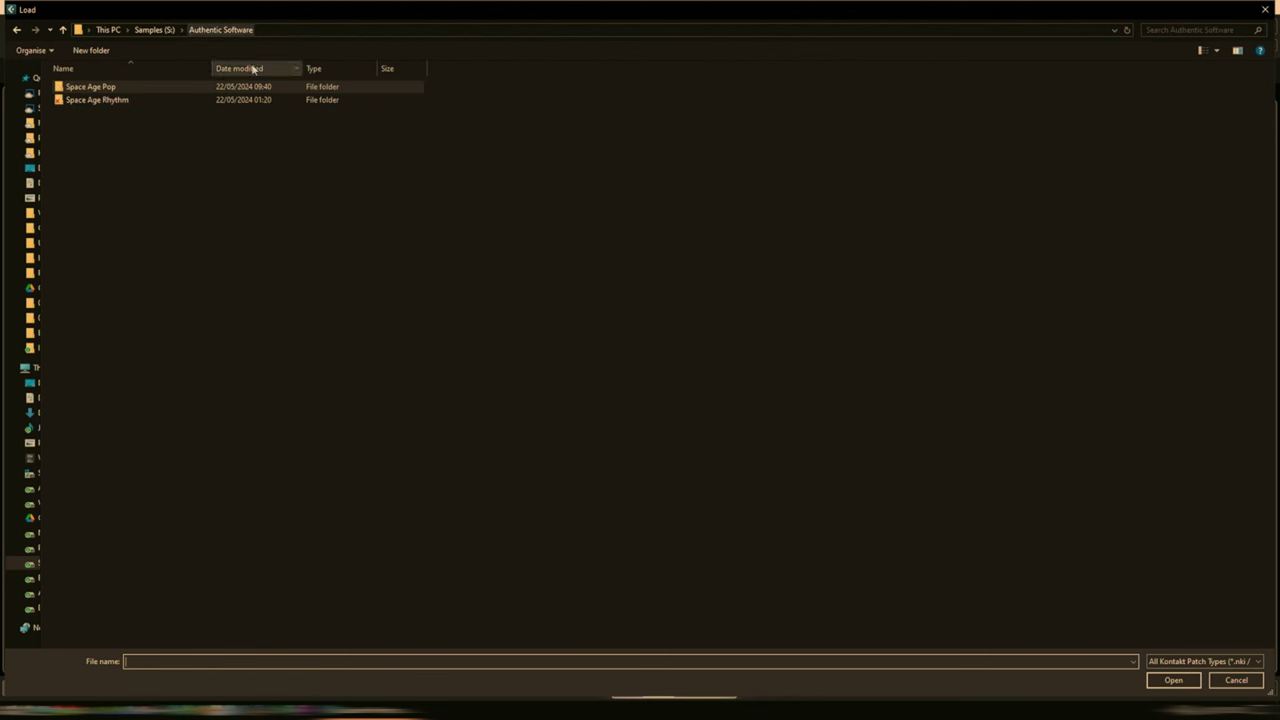
pyautogui.doubleClick(110, 100)
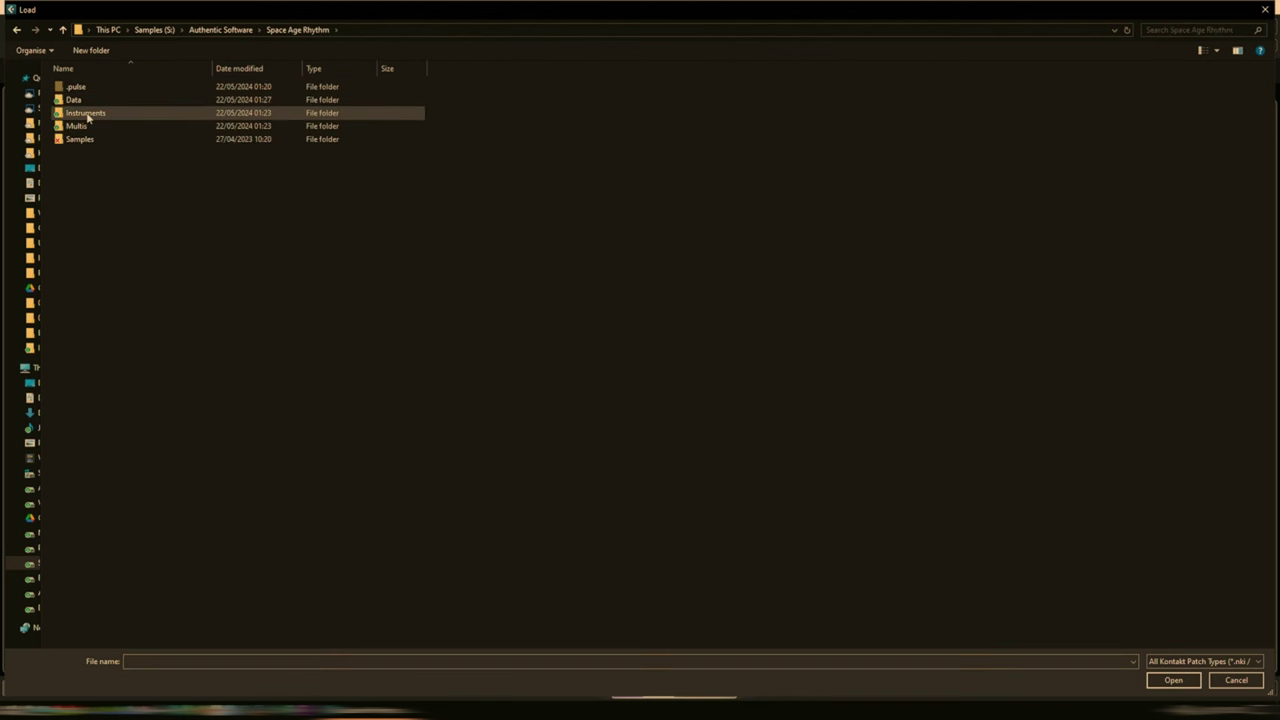
pyautogui.doubleClick(88, 113)
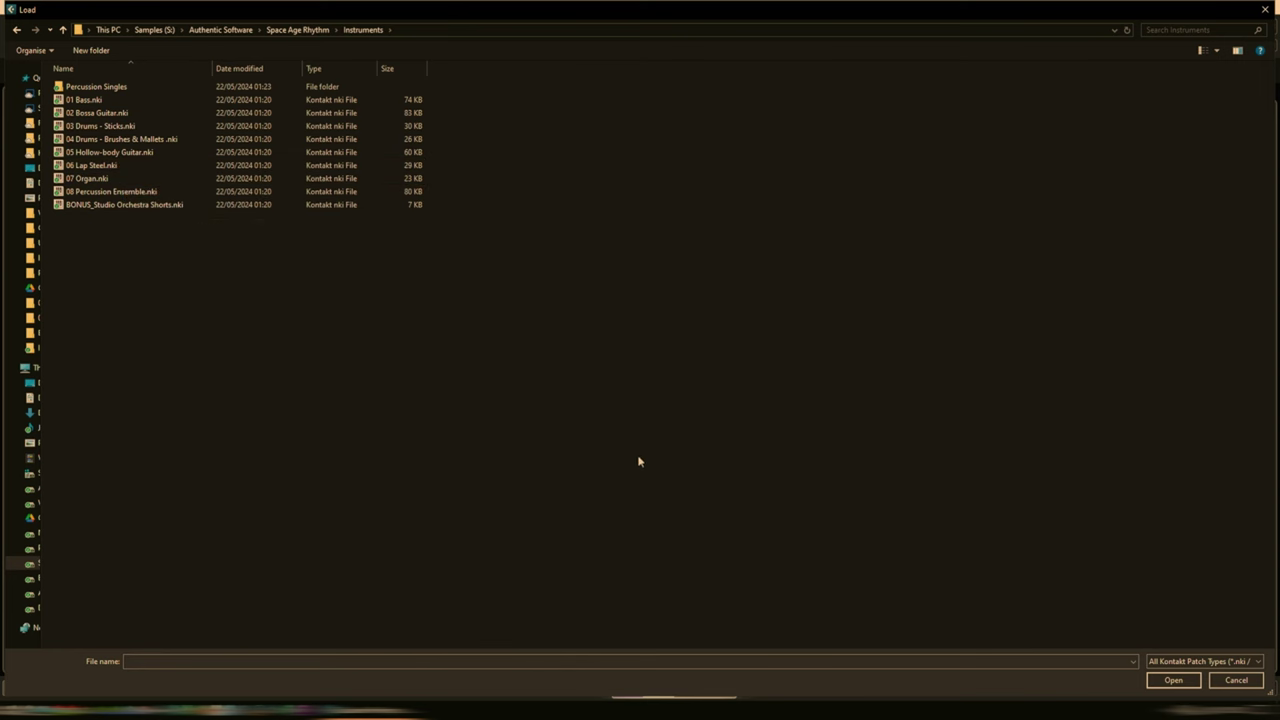
pyautogui.press('Escape')
pyautogui.press('Escape')
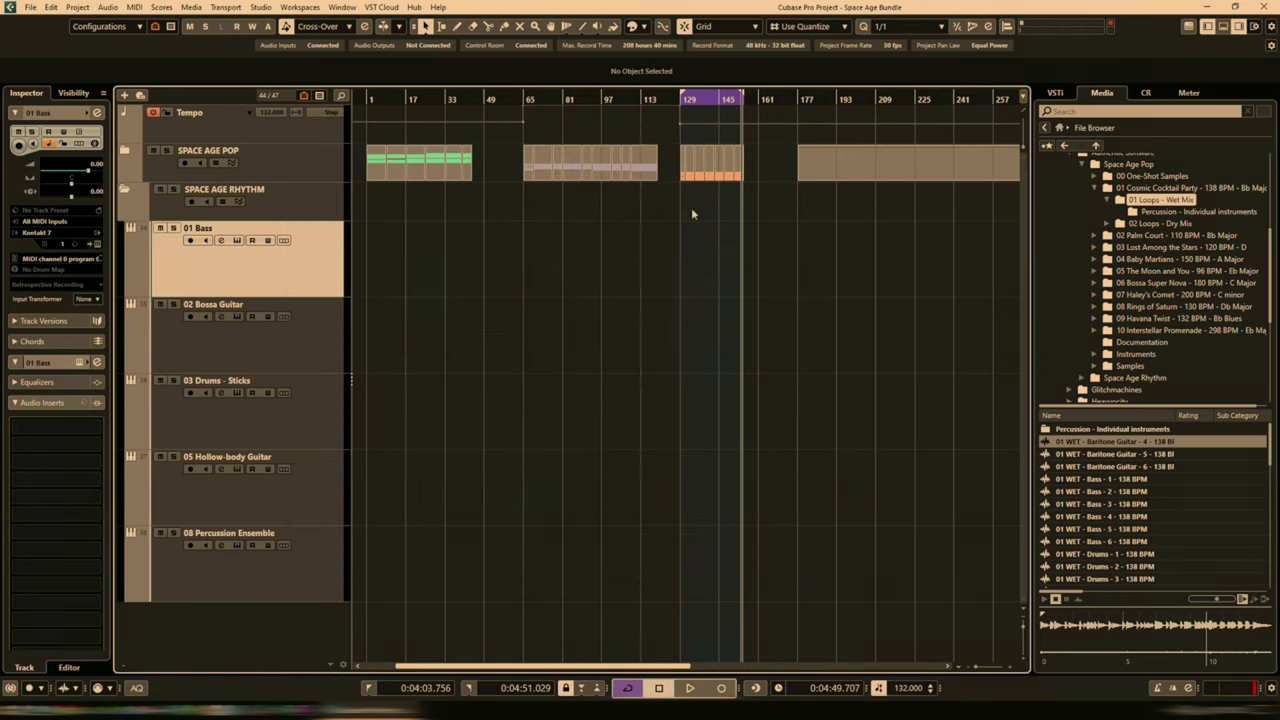
# Set the cycle range over the MIDI part on the 01 Bass track and play it from a chosen position inside it
pyautogui.press('g')
pyautogui.press('g')
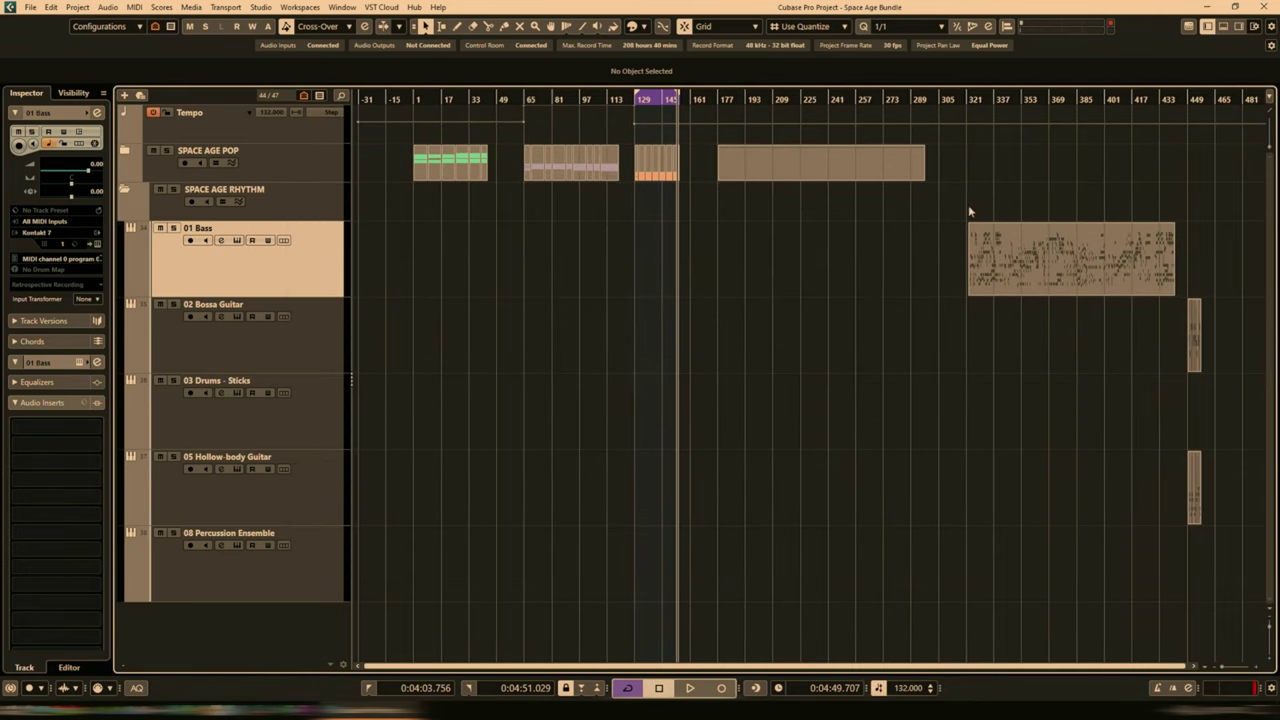
pyautogui.click(1013, 261)
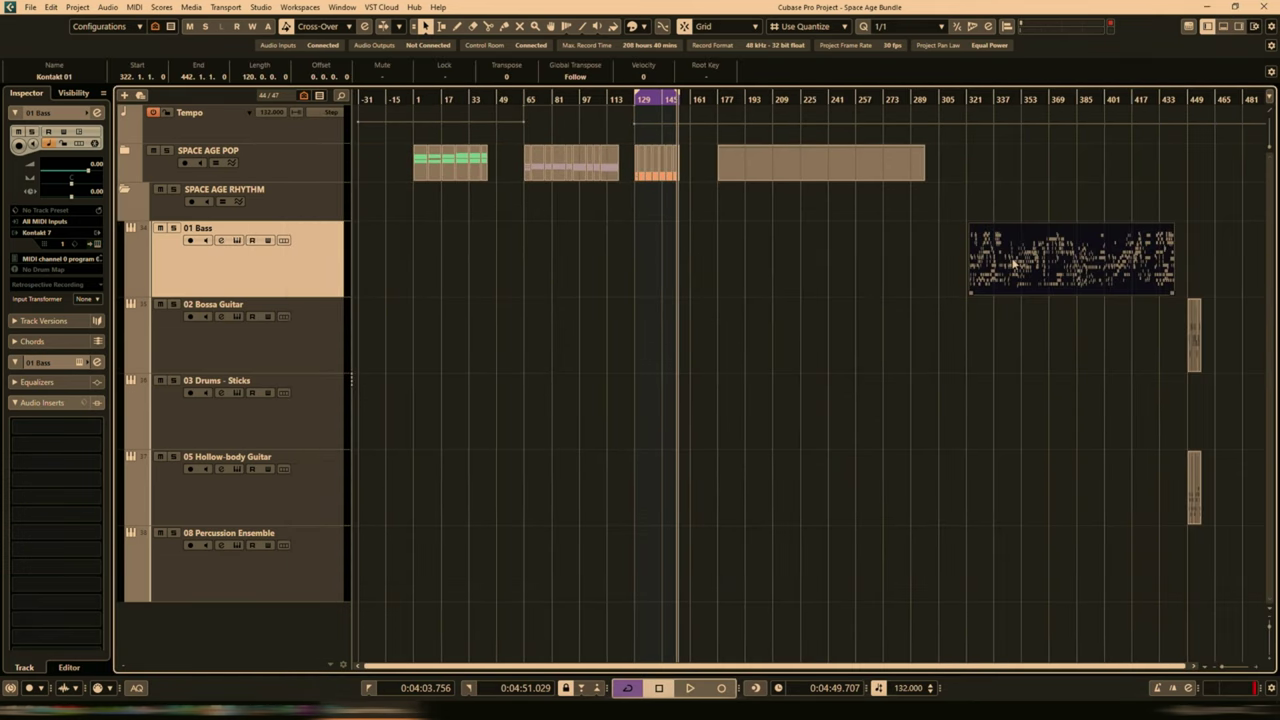
pyautogui.press('p')
pyautogui.press('space')
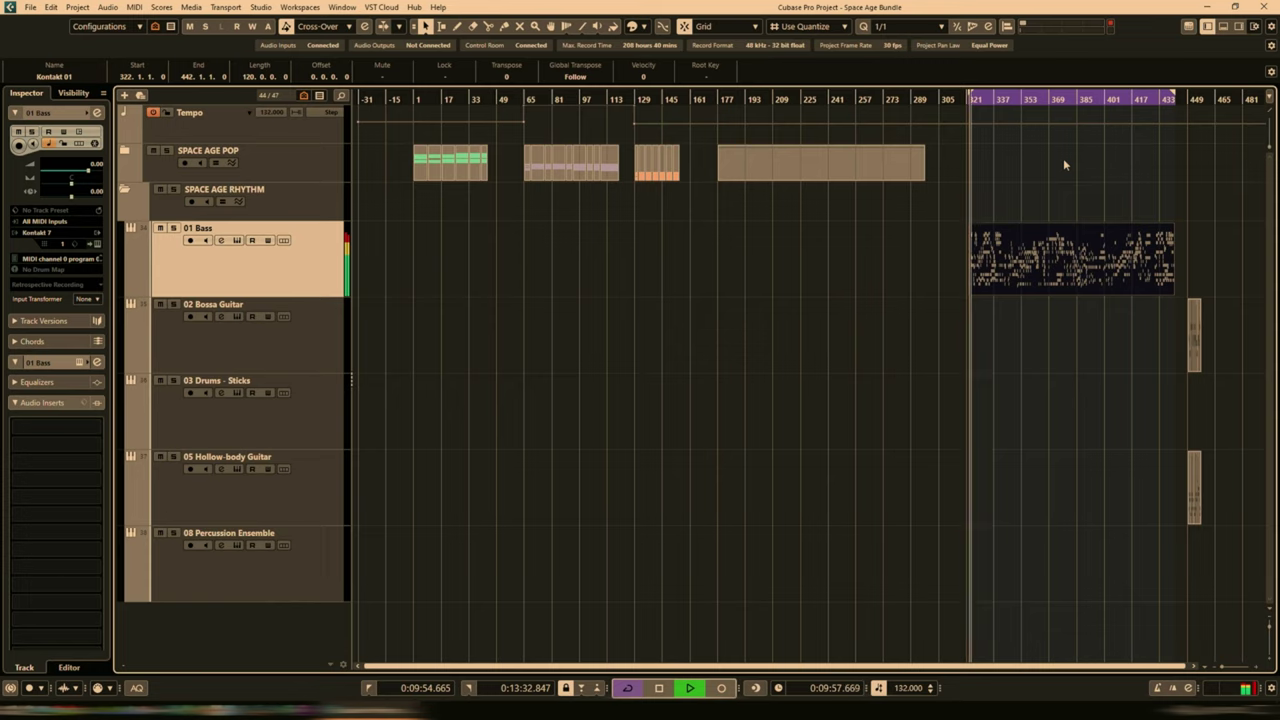
pyautogui.press('h')
pyautogui.press('h')
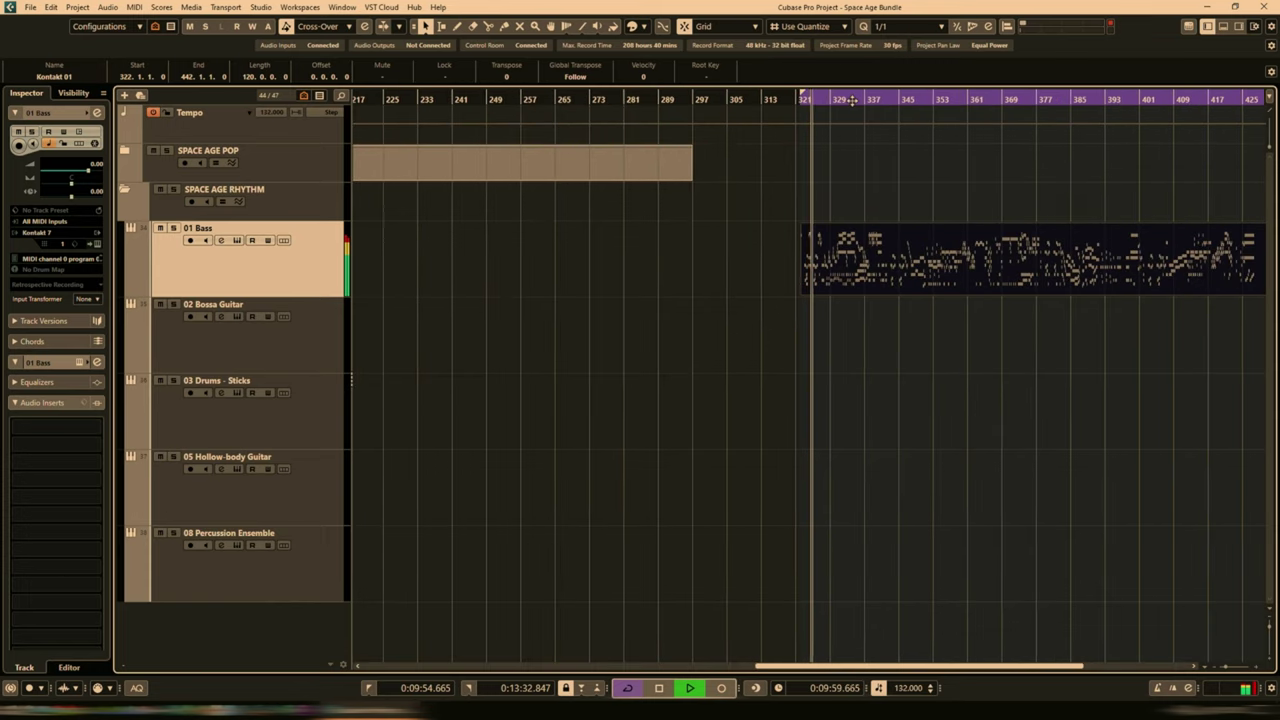
pyautogui.click(847, 100)
# Open the 01 Bass instrument during playback and try out the Echo and Limit knobs, returning each to its starting position
pyautogui.click(236, 240)
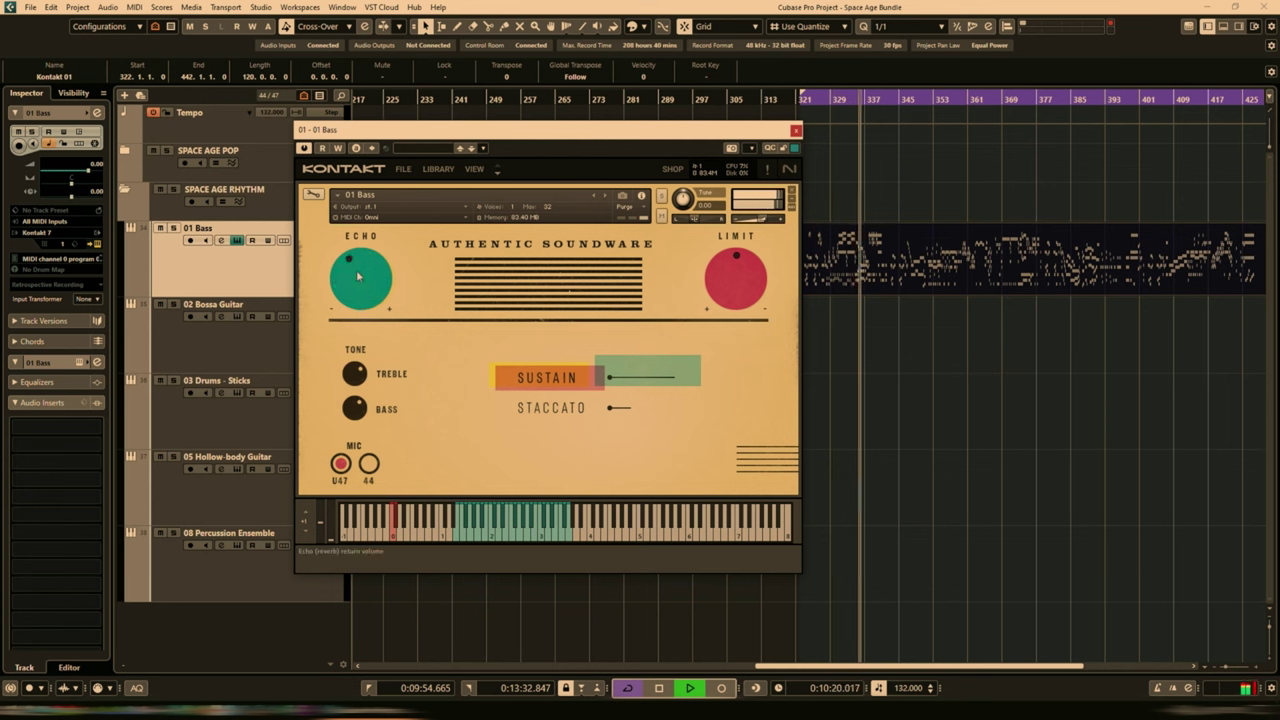
pyautogui.moveTo(352, 258); pyautogui.dragTo(356, 298)
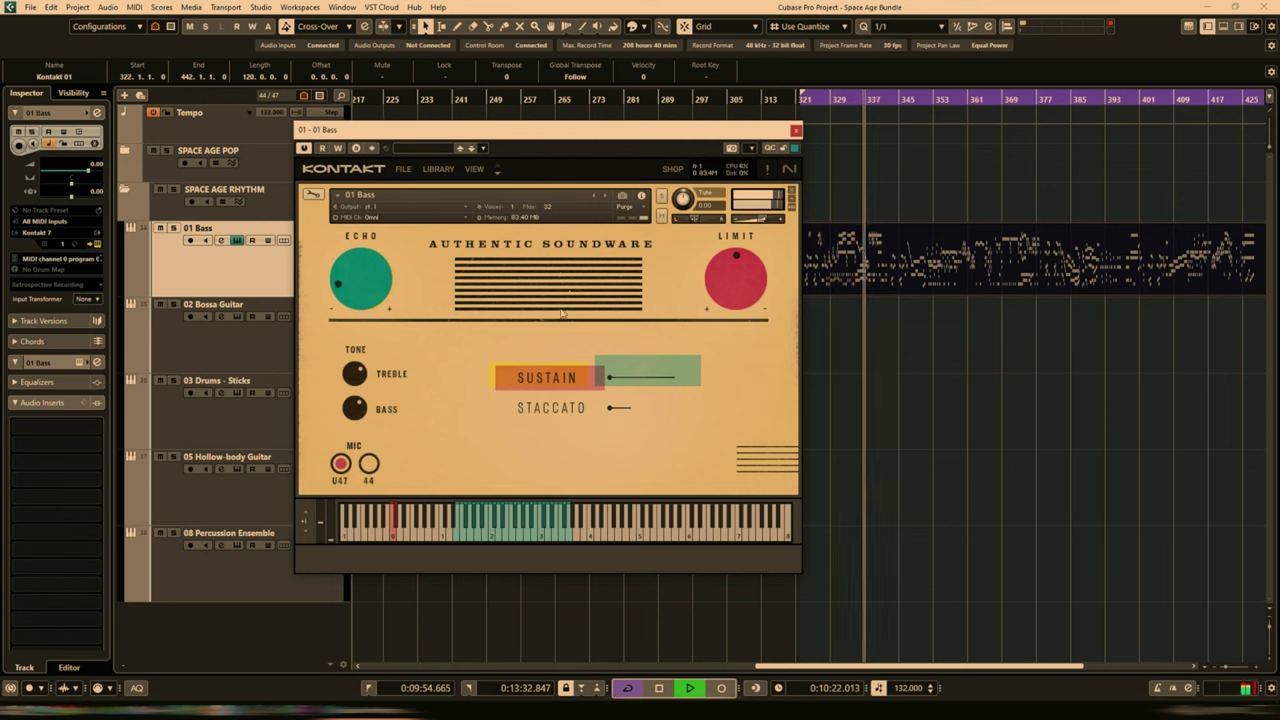
pyautogui.moveTo(738, 291); pyautogui.dragTo(740, 282)
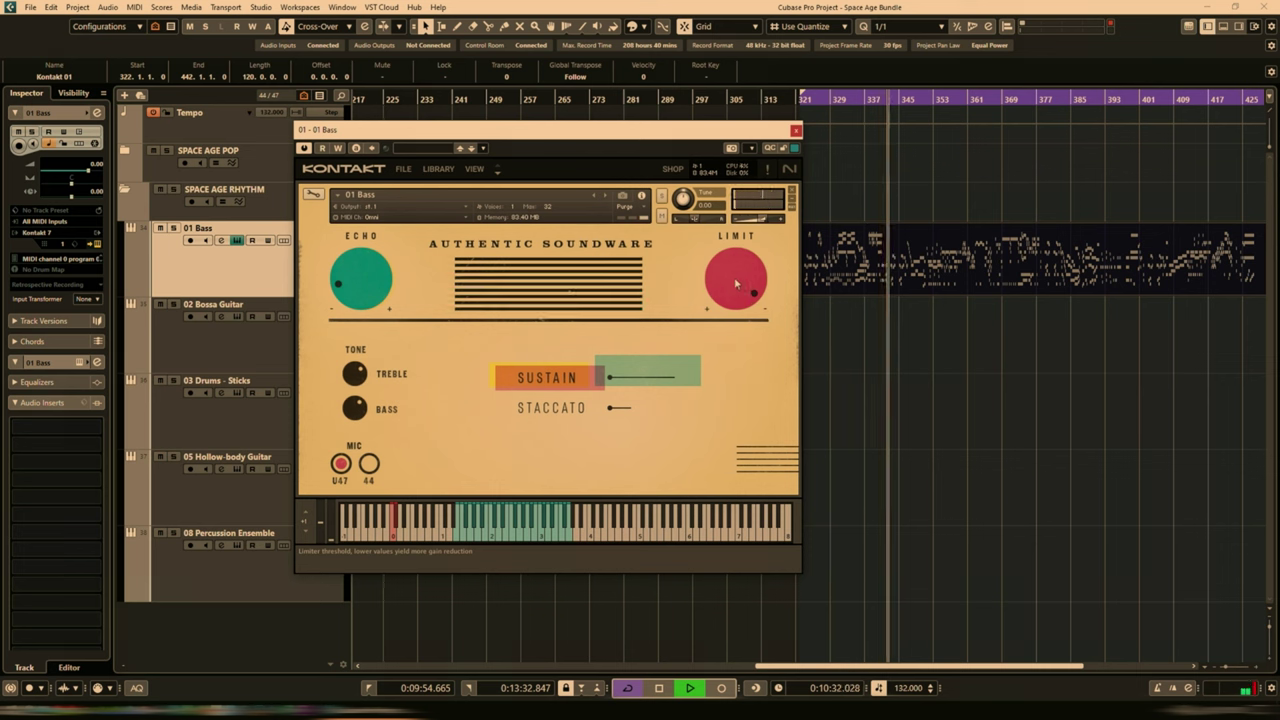
pyautogui.moveTo(735, 285); pyautogui.dragTo(740, 311)
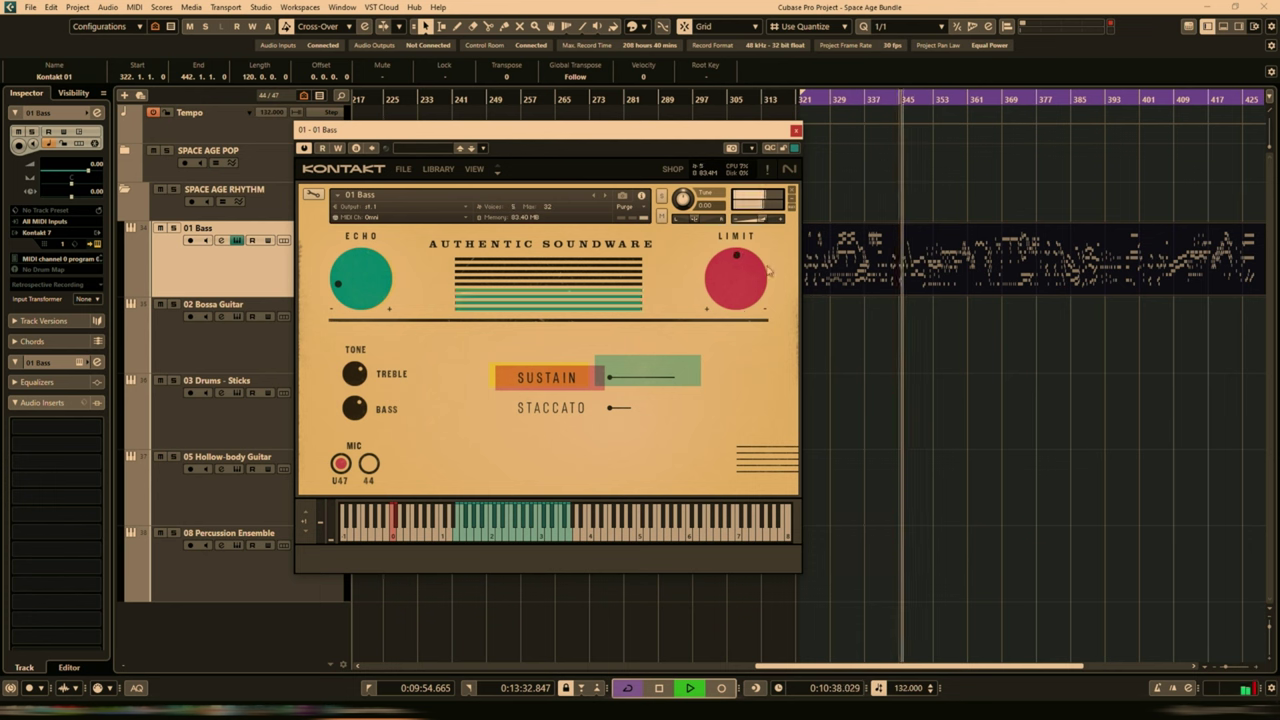
# Move playback further into the bass part and compare the 44 microphone with the U47
pyautogui.click(924, 99)
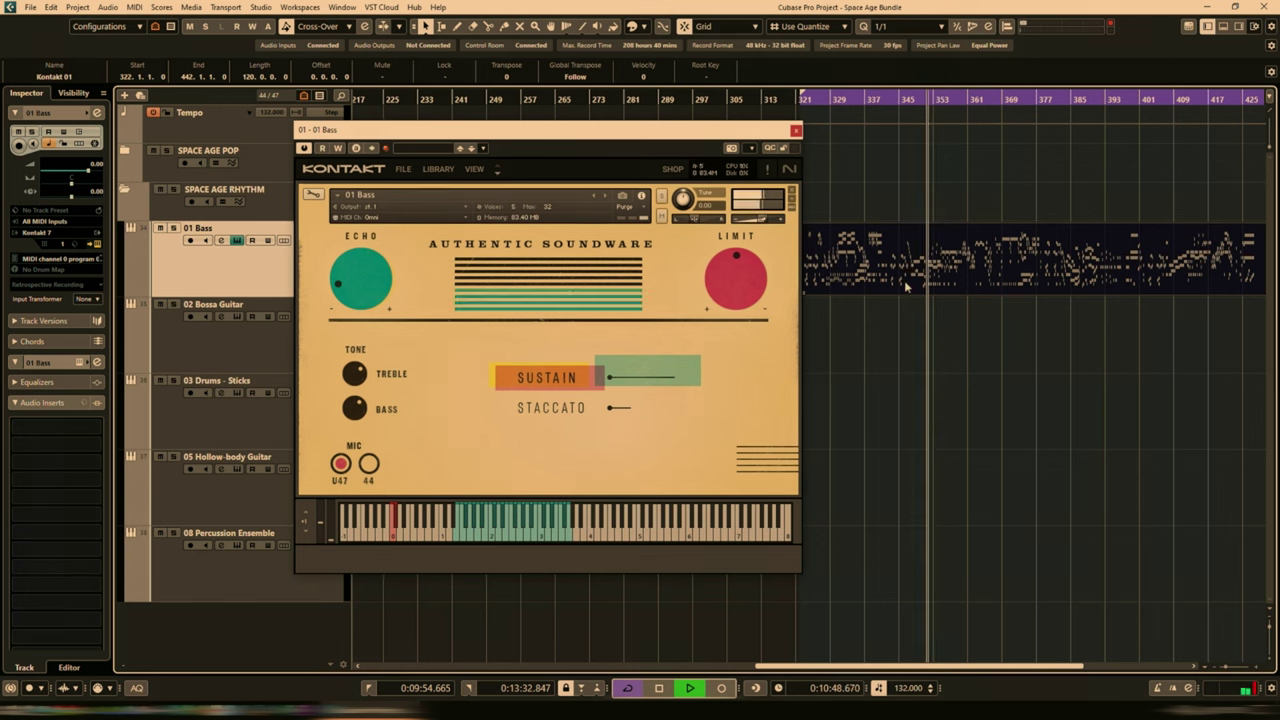
pyautogui.click(369, 464)
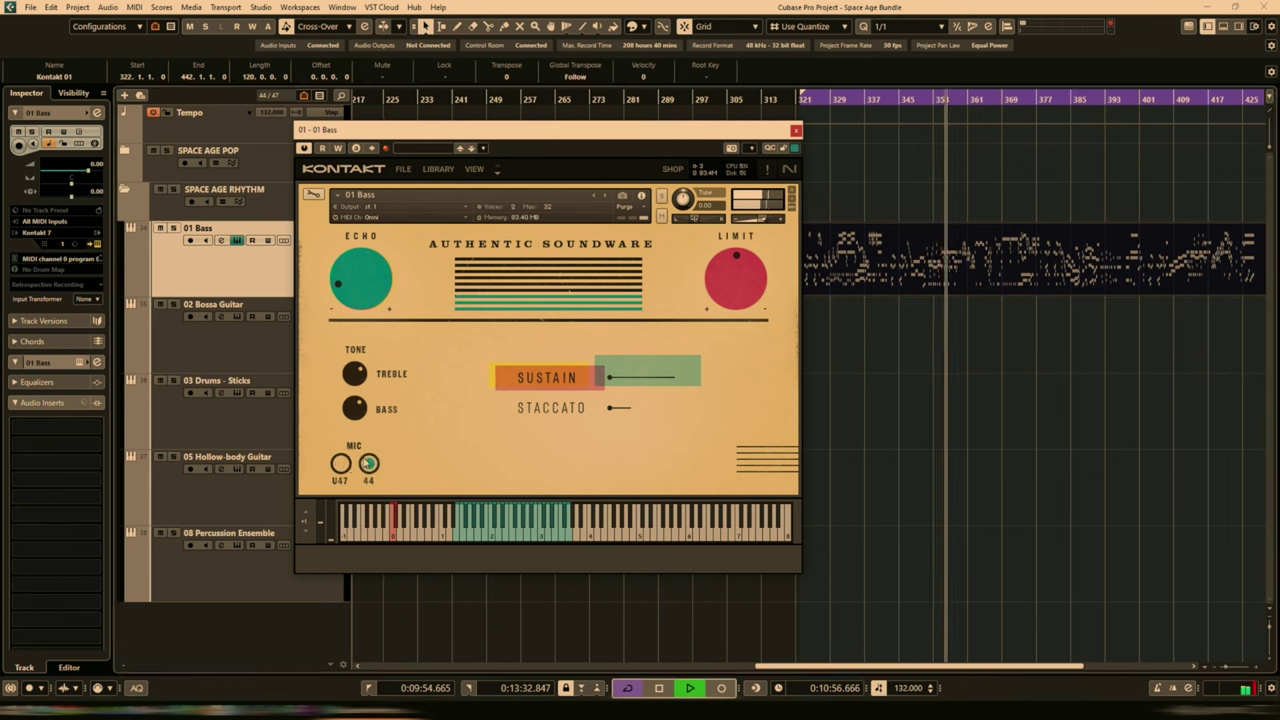
pyautogui.click(341, 465)
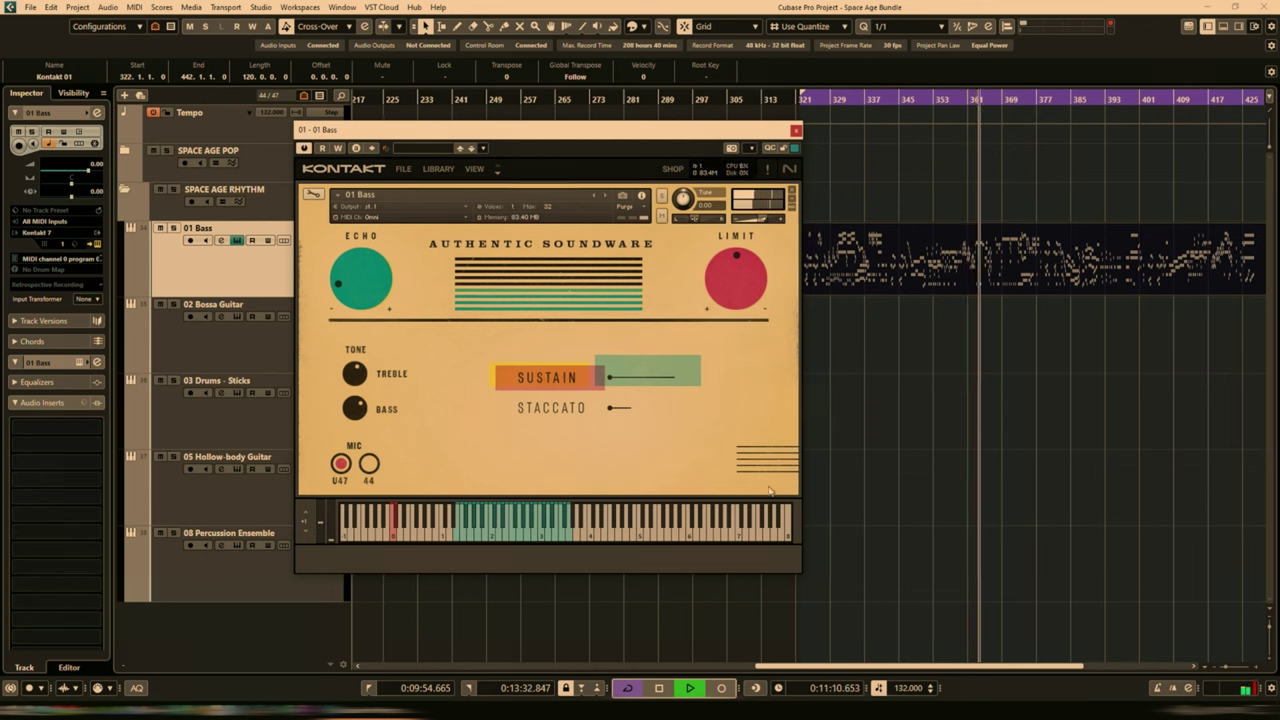
# Restart playback and compare the bass's Staccato and Sustain articulations
pyautogui.press('space')
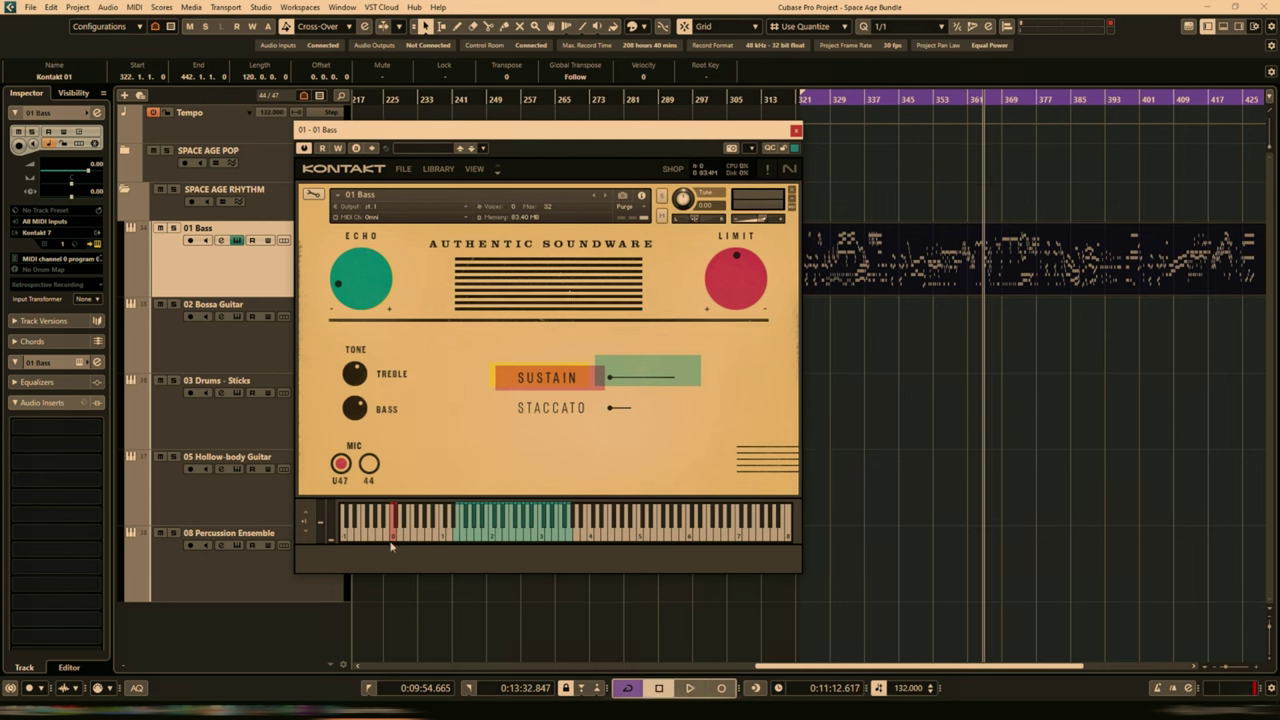
pyautogui.click(567, 410)
pyautogui.press('space')
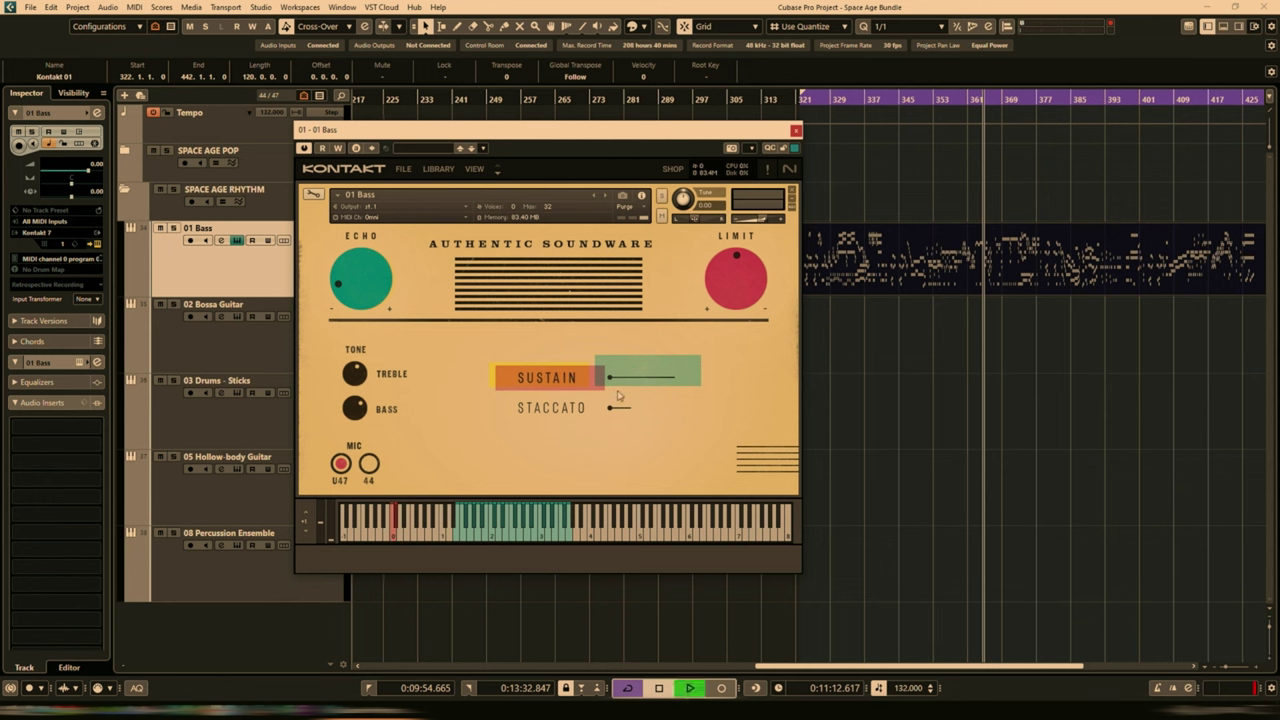
pyautogui.click(563, 408)
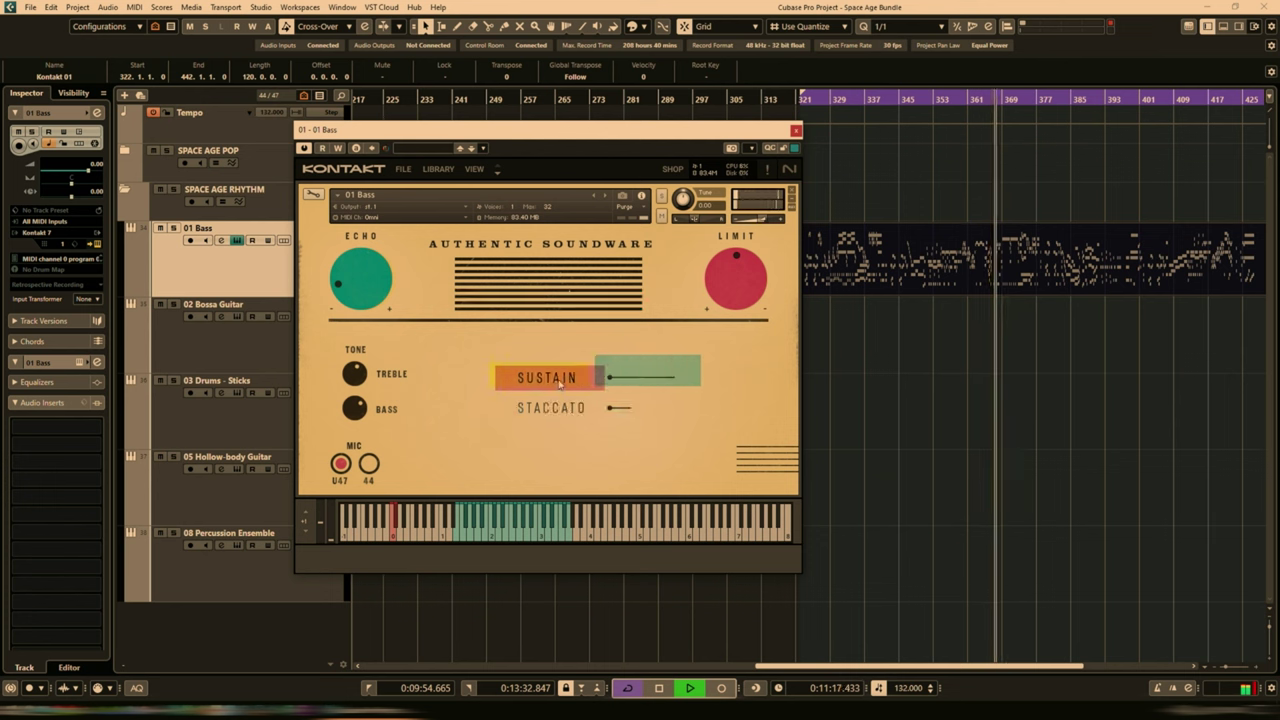
# Solo the 02 Bossa Guitar track and play its MIDI part with the cycle range set around it
pyautogui.press('space')
pyautogui.click(796, 131)
pyautogui.click(173, 305)
pyautogui.click(1135, 335)
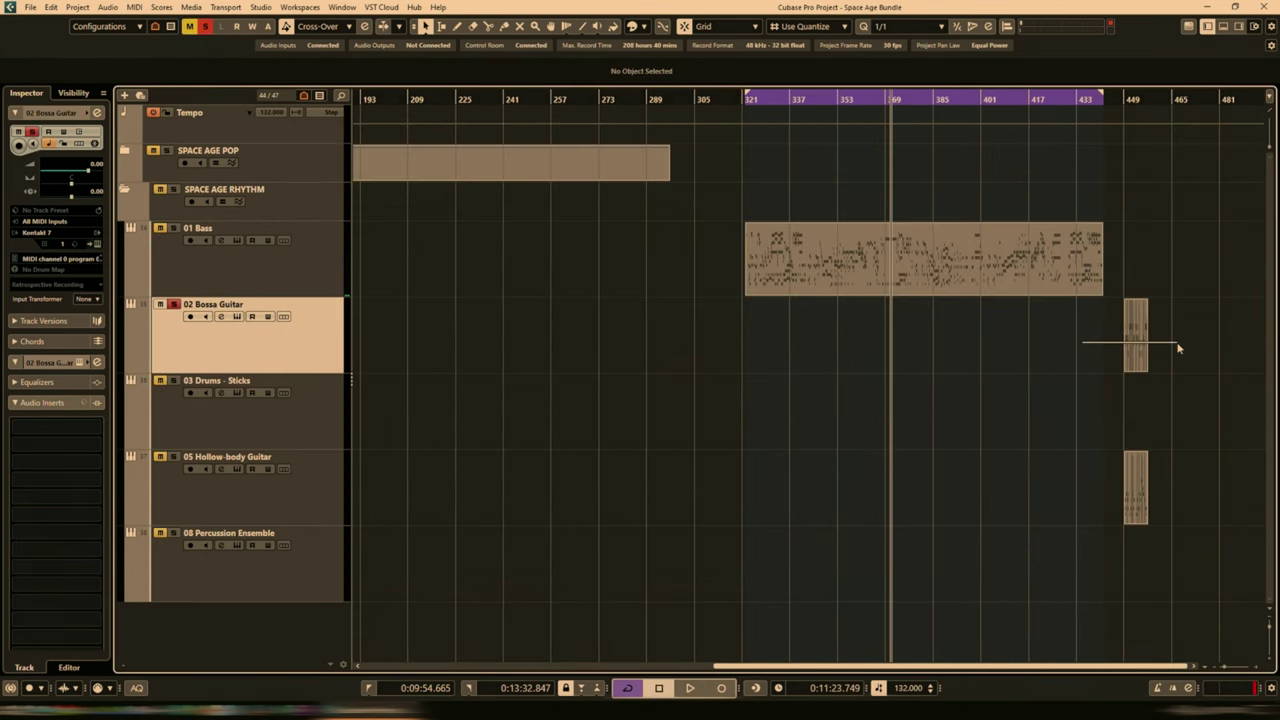
pyautogui.hotkey('shift', 'g')
pyautogui.press('h')
pyautogui.press('h')
pyautogui.press('h')
pyautogui.press('h')
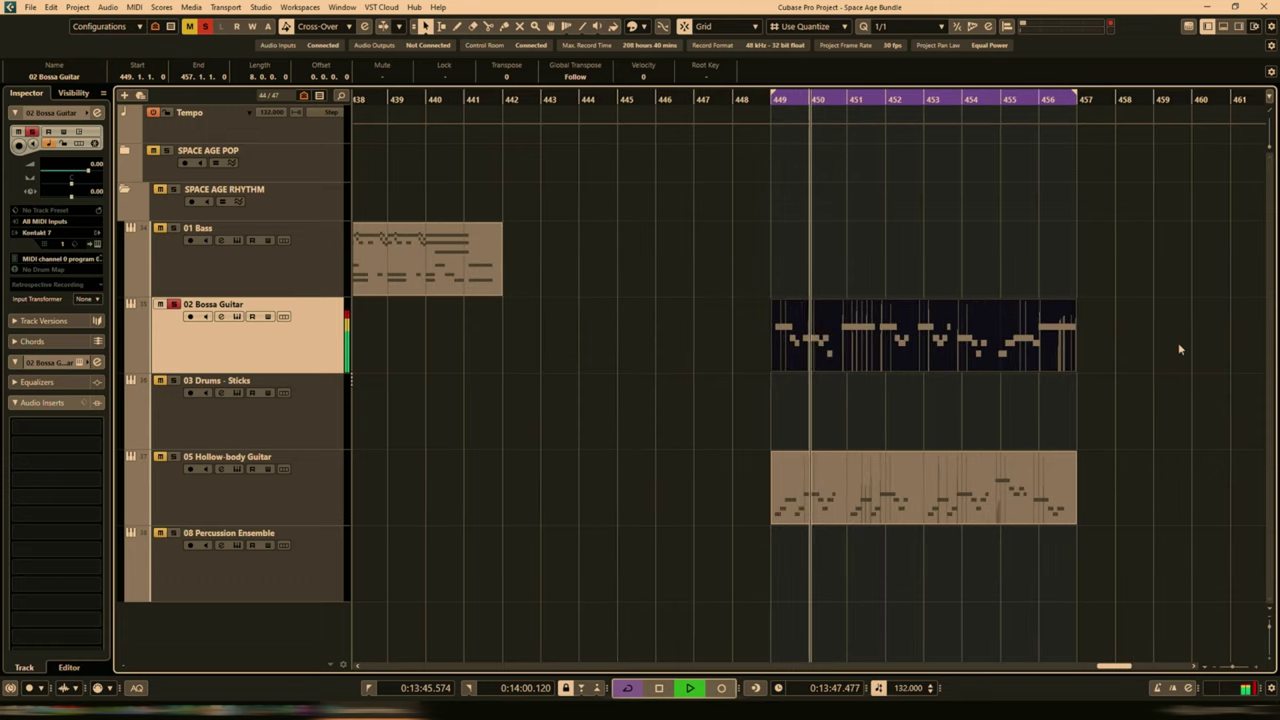
# Open the 02 Bossa Guitar instrument while its part plays, and close it once playback is stopped
pyautogui.press('F11')
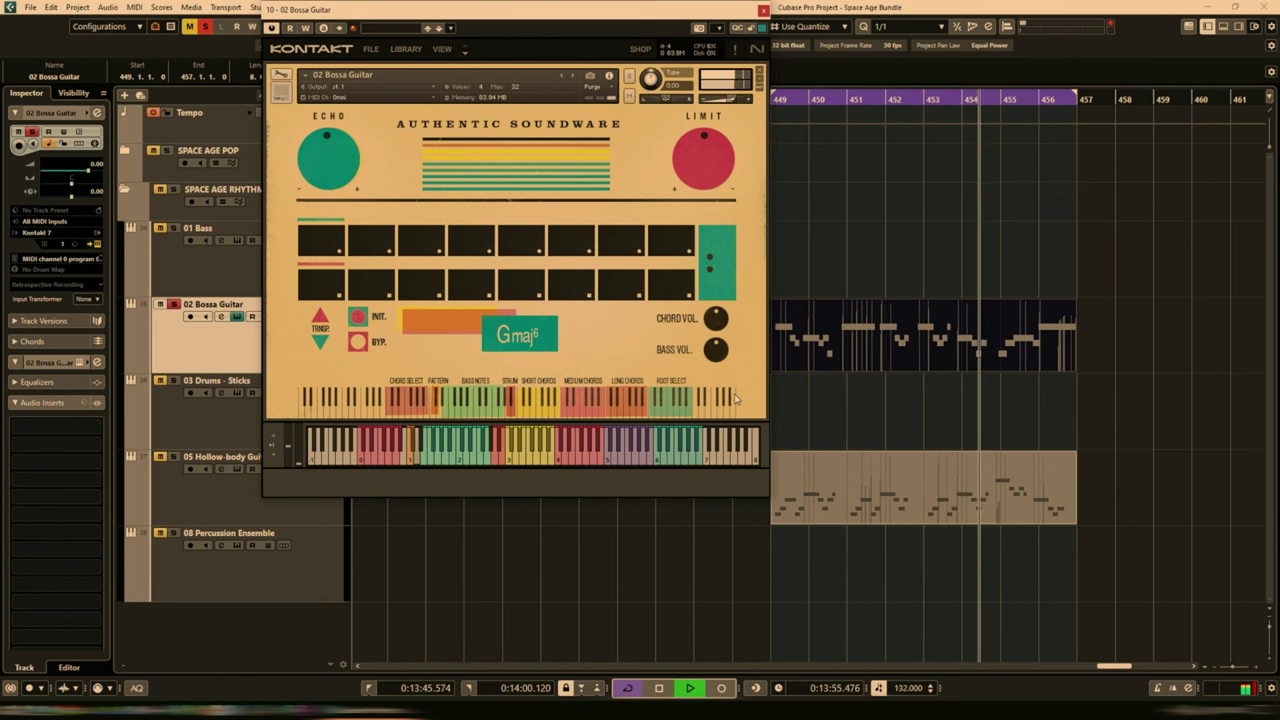
pyautogui.press('space')
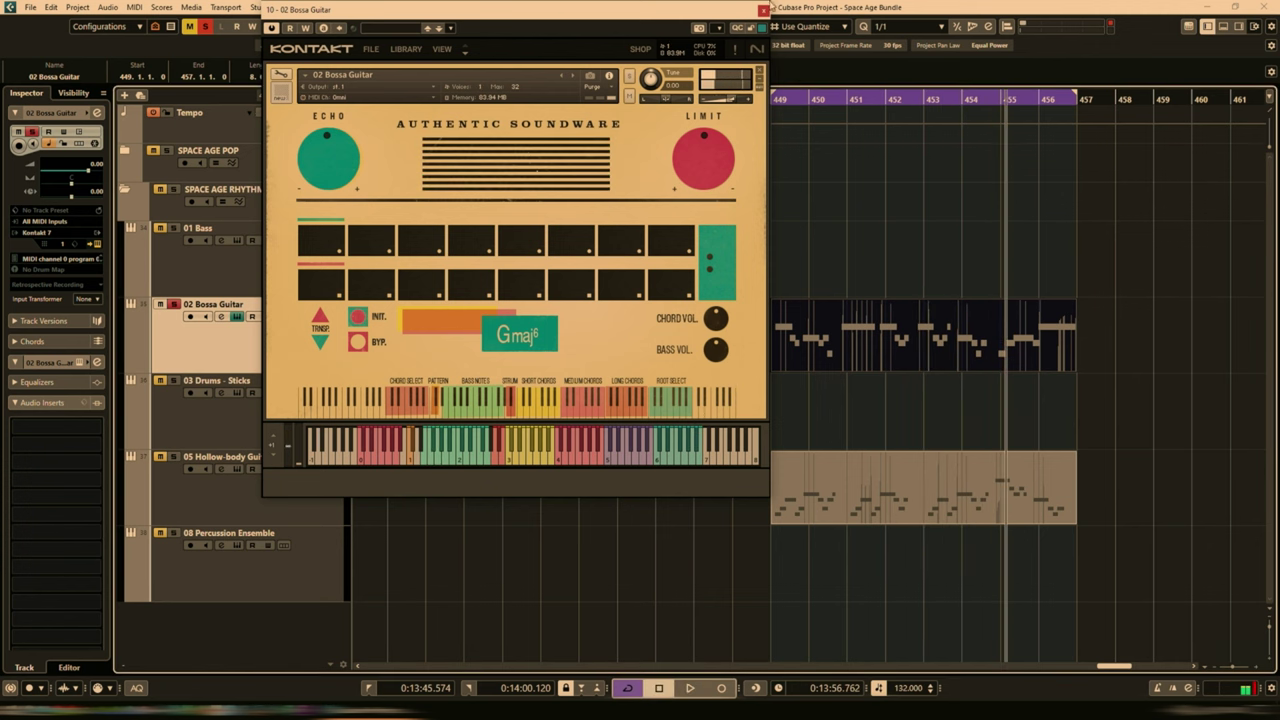
pyautogui.click(763, 10)
# Select the 03 Drums - Sticks track, enable its monitoring and view its Kontakt instrument
pyautogui.click(300, 425)
pyautogui.click(236, 392)
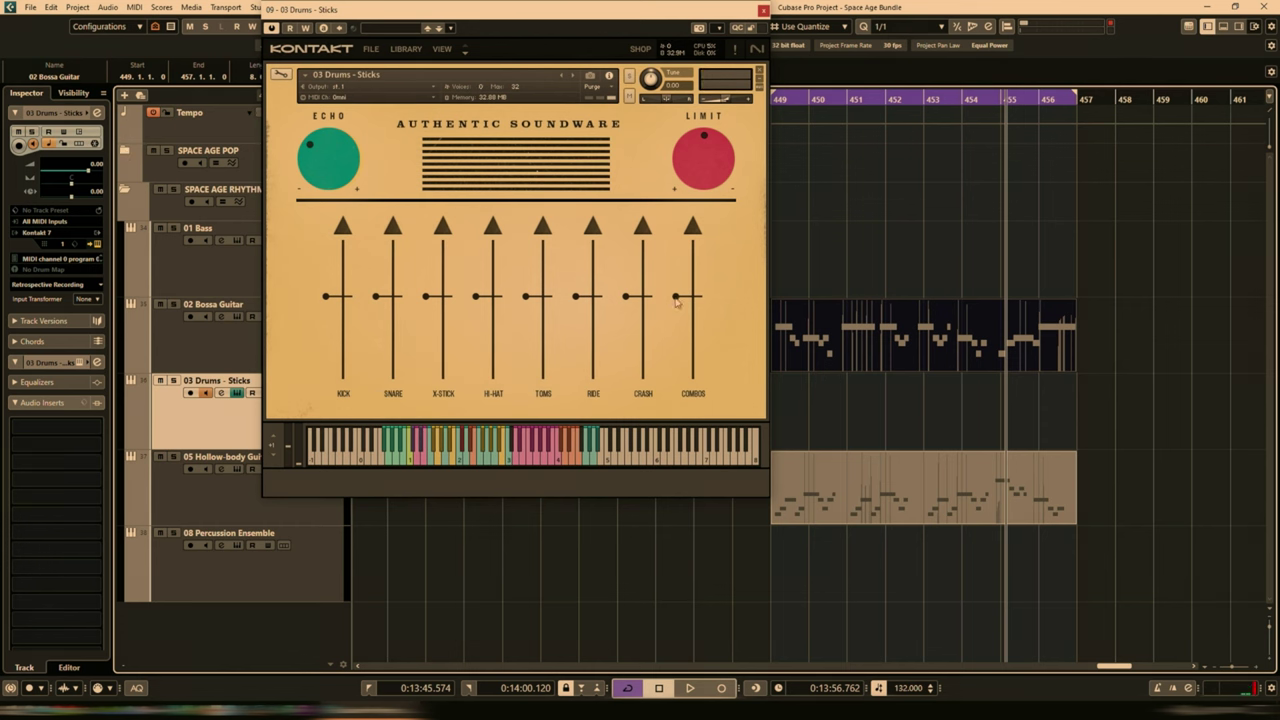
pyautogui.click(255, 433)
# Solo the 05 Hollow-body Guitar track and play its Em Lead part with the instrument window open
pyautogui.click(180, 480)
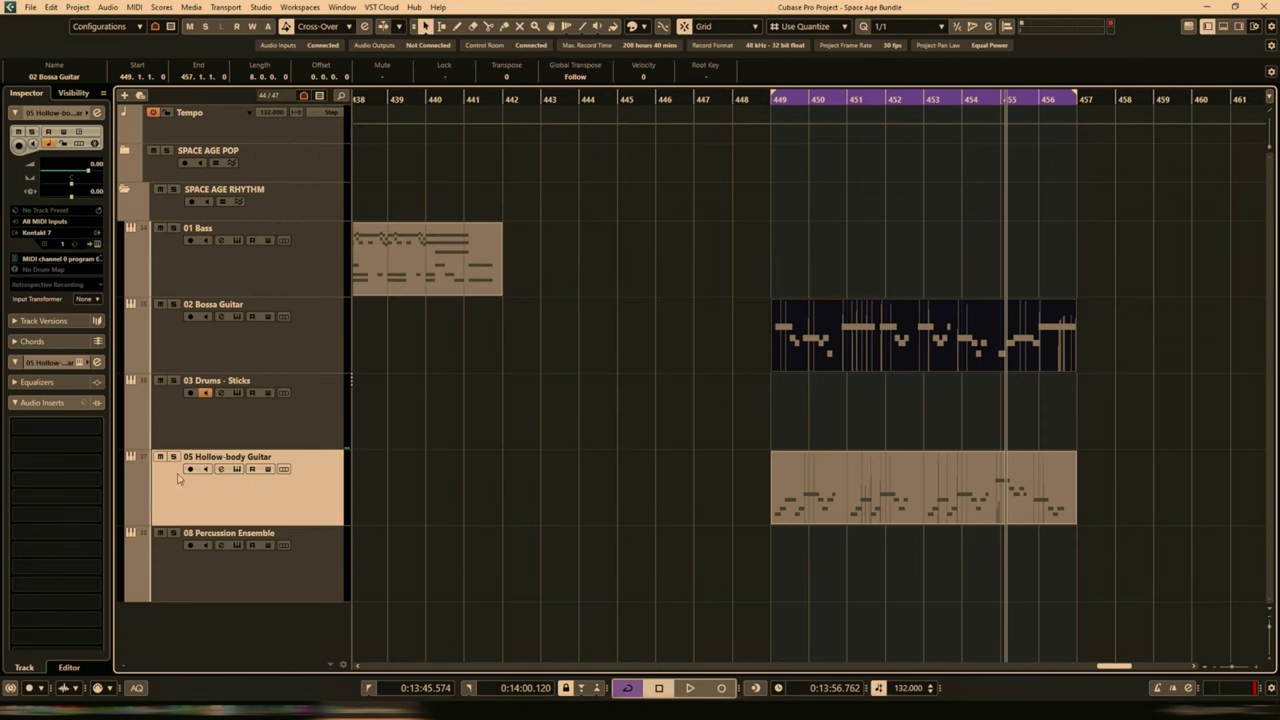
pyautogui.click(841, 517)
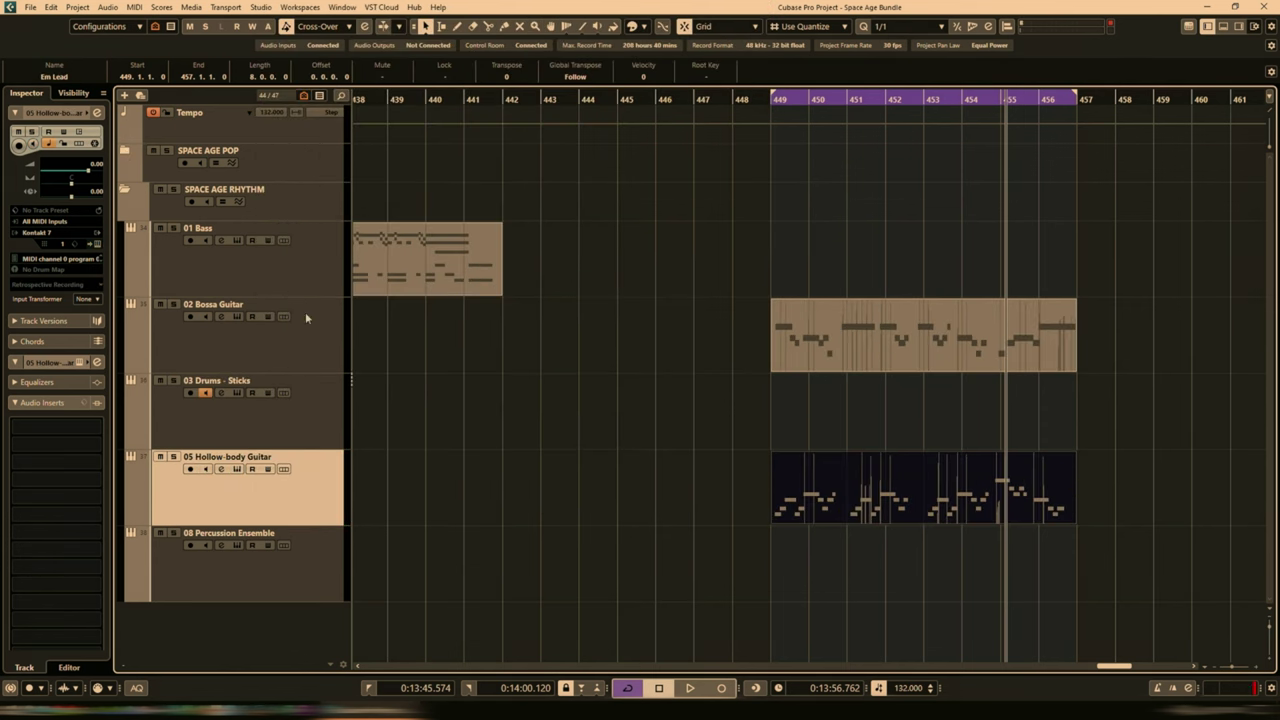
pyautogui.click(174, 457)
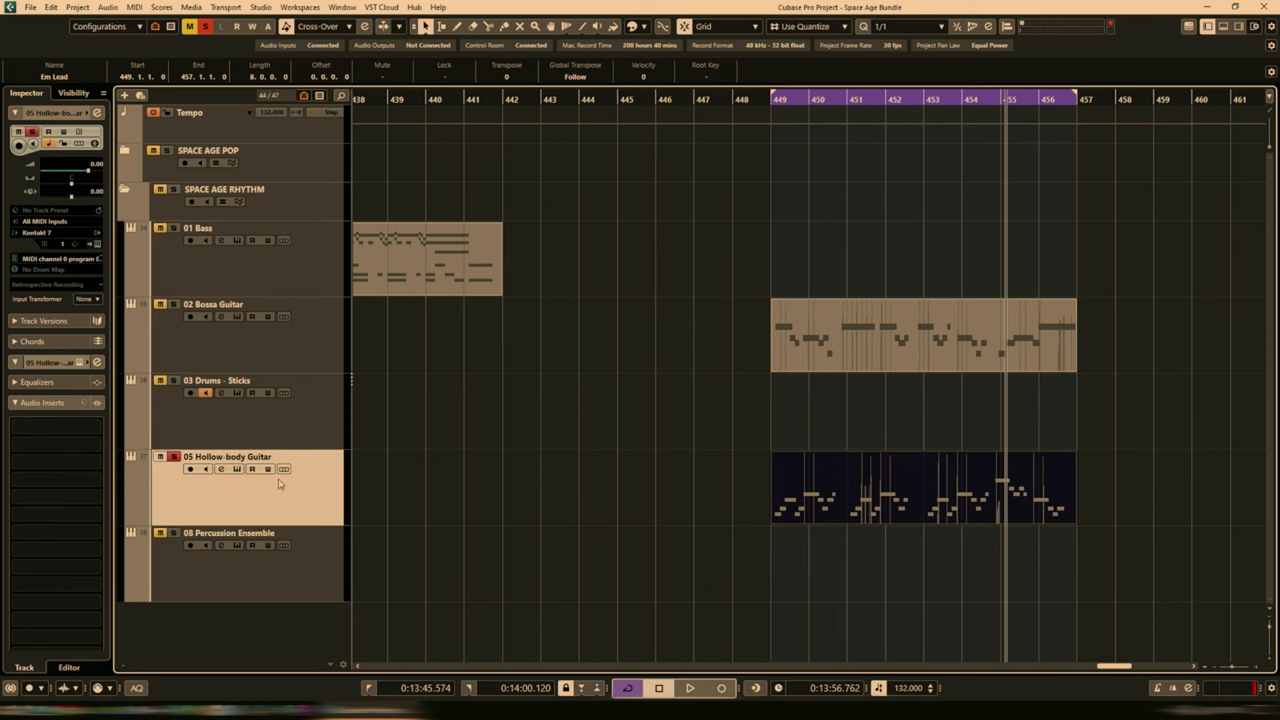
pyautogui.press('space')
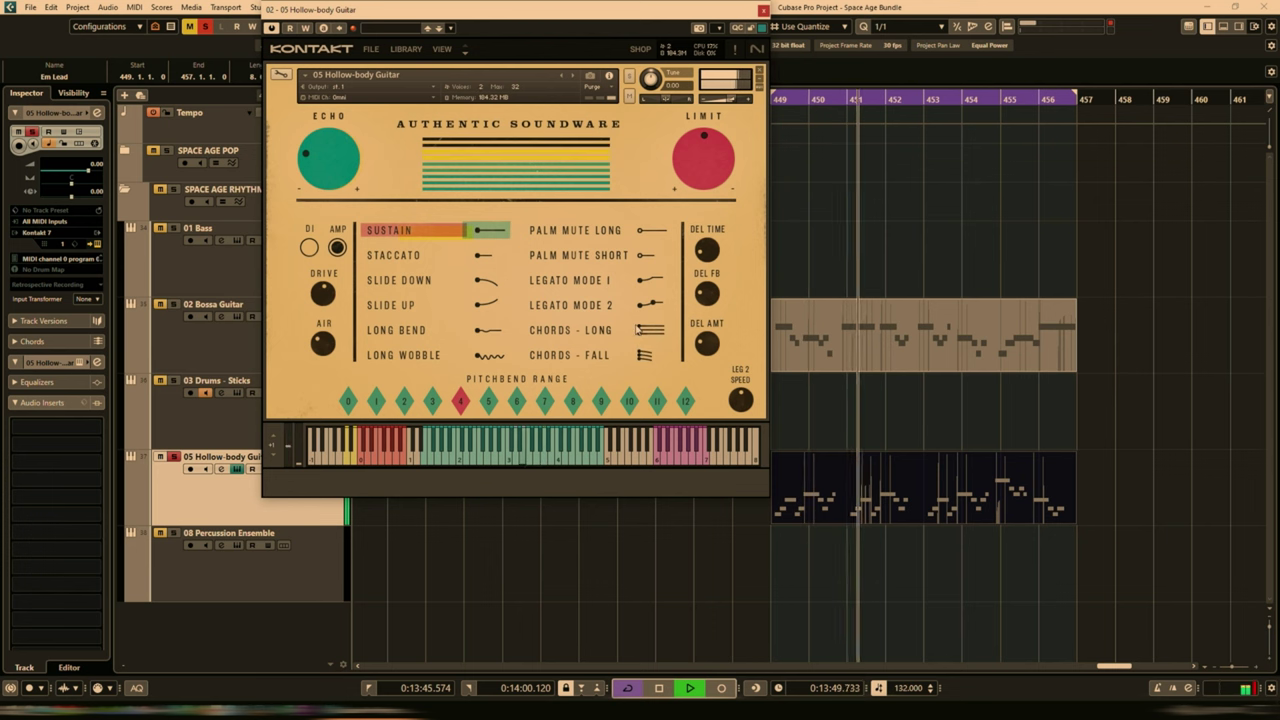
# Audition the hollow-body guitar's Palm Mute Long, Palm Mute Short, Slide Down, Slide Up and Long Bend articulations during playback
pyautogui.press('space')
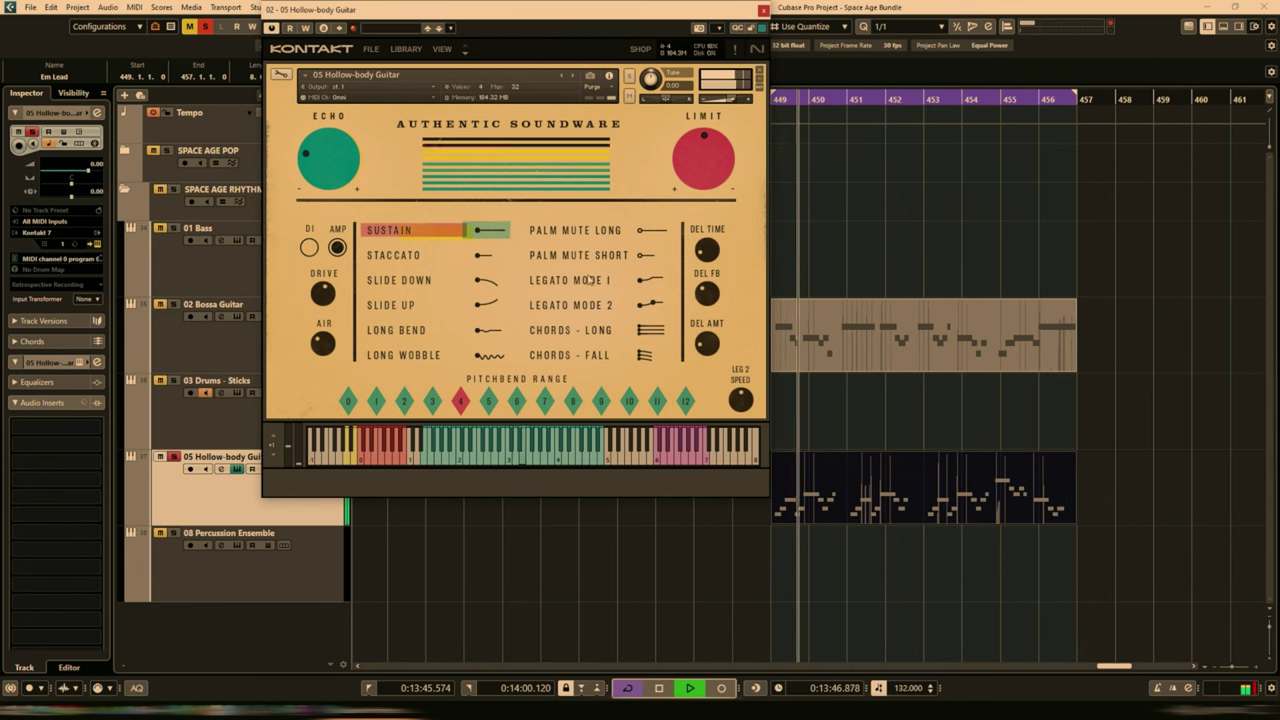
pyautogui.click(572, 232)
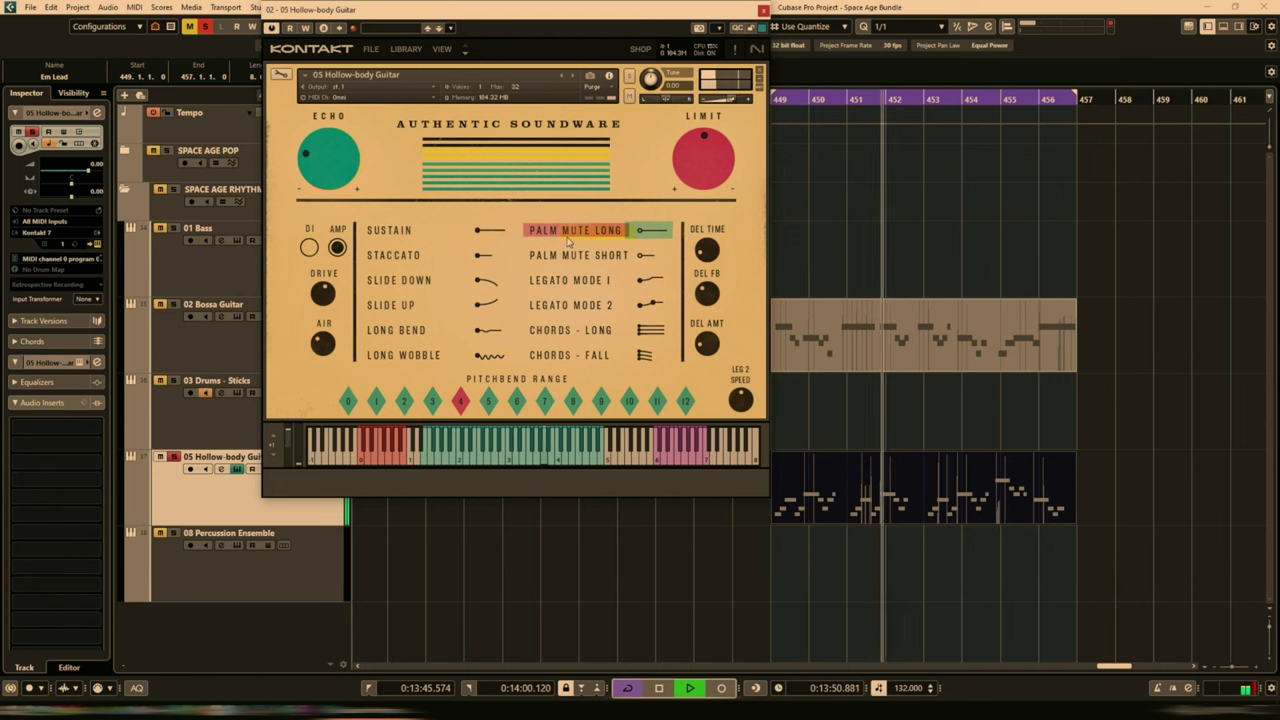
pyautogui.click(571, 256)
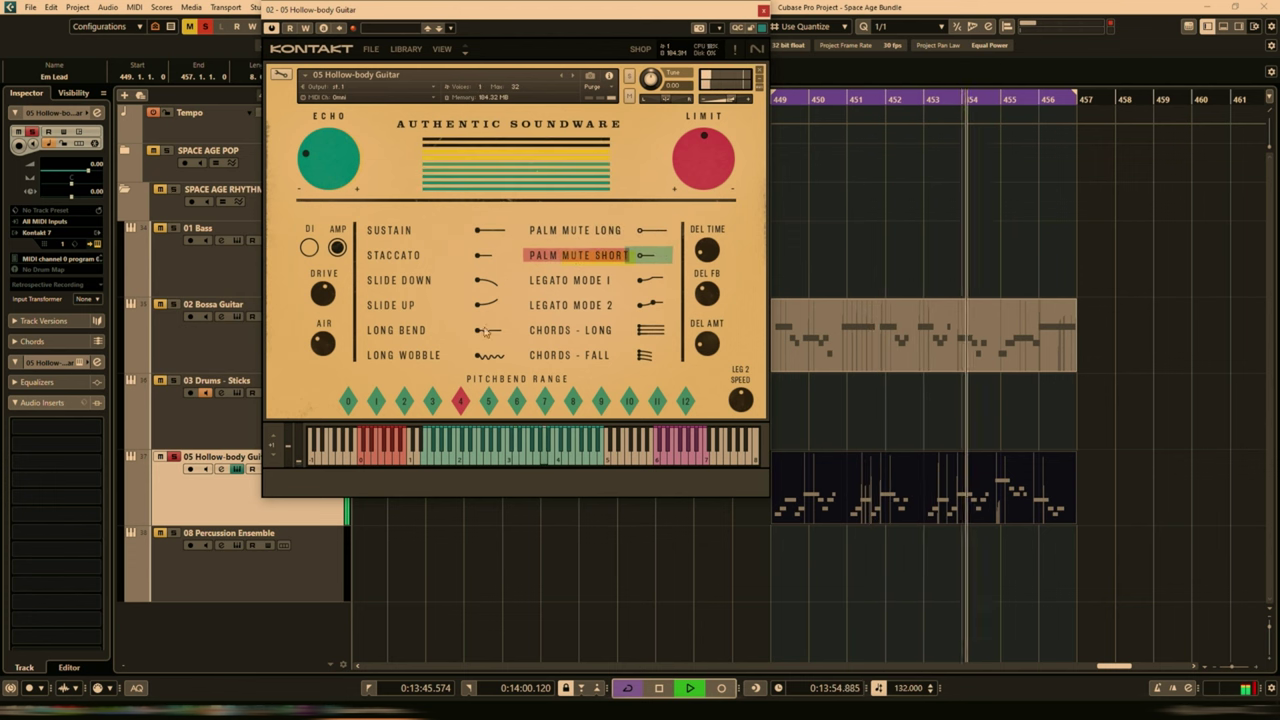
pyautogui.click(402, 284)
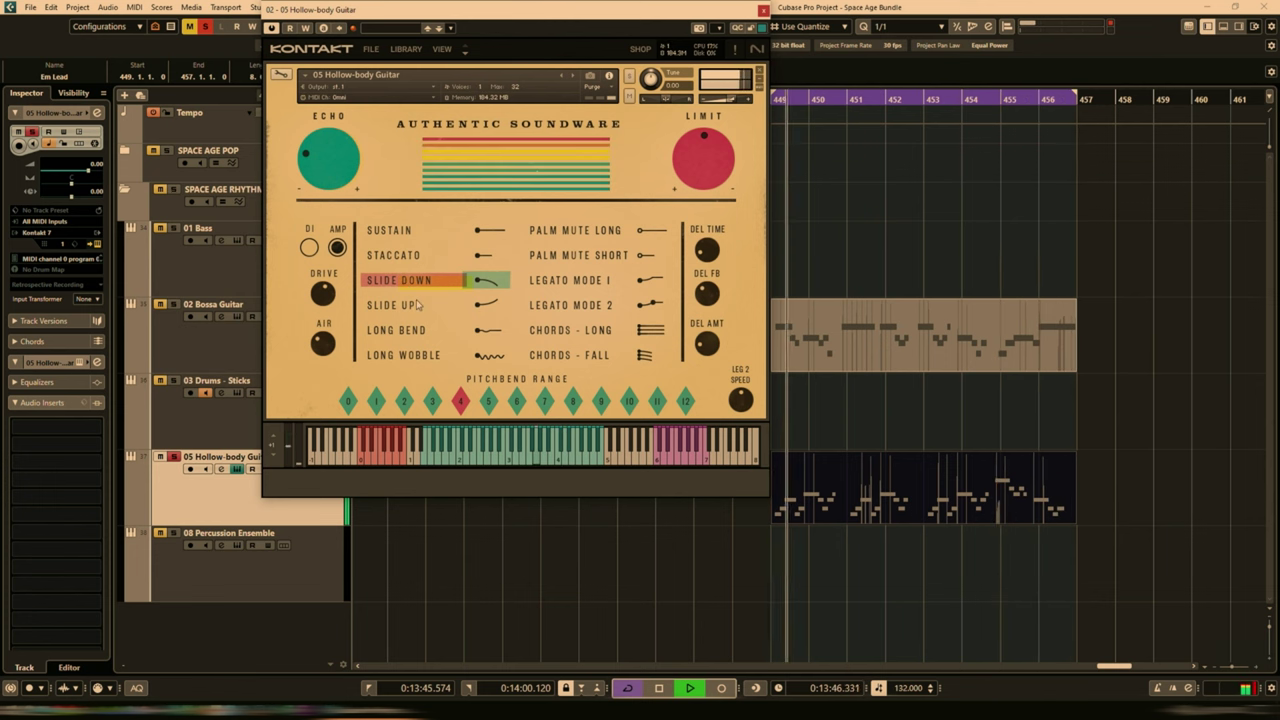
pyautogui.click(412, 308)
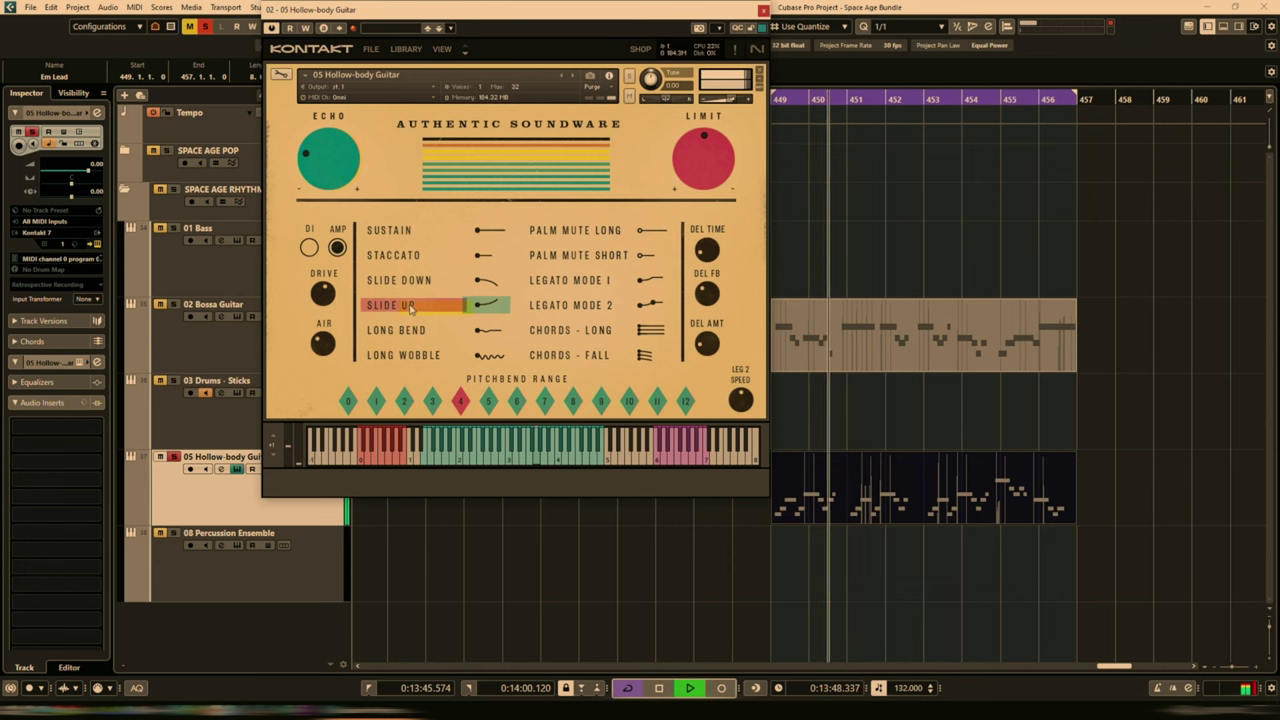
pyautogui.click(412, 333)
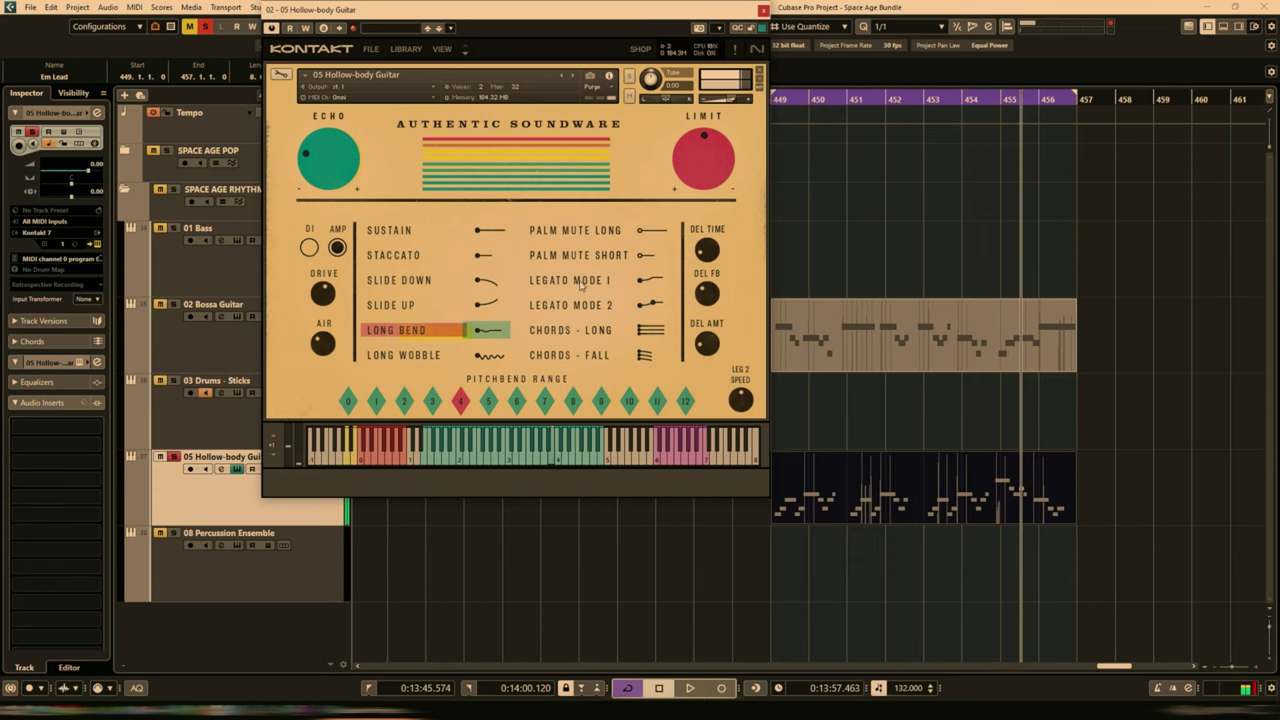
# Select the 08 Percussion Ensemble track and open its instrument with monitoring enabled
pyautogui.click(356, 532)
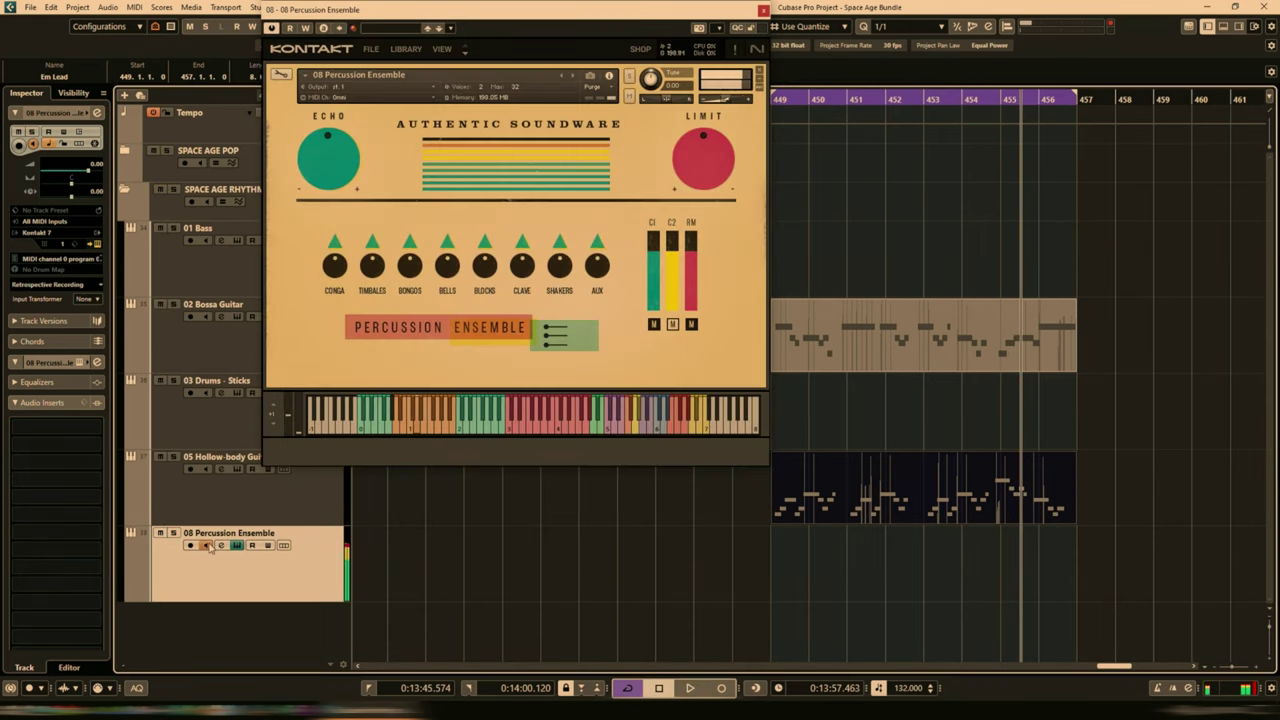